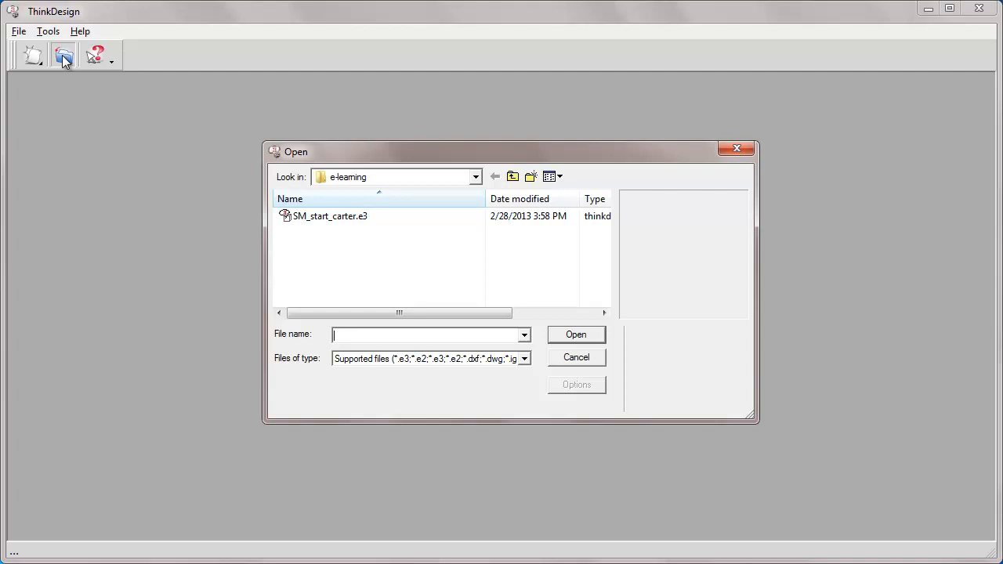
Step: Open the file SM_start_carter.e3 from the e-learning folder
{"action": "type", "text": "SM_start_carter.e3"}
{"action": "left_click", "coordinate": [576, 335]}
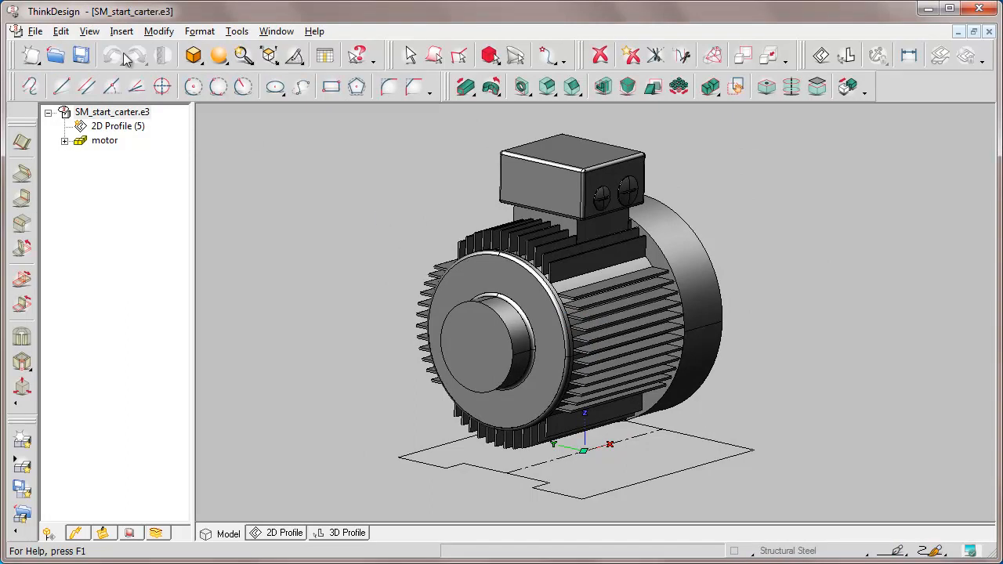
Step: Display the view orientation palette beside the motor model and set the selection filter to Face
{"action": "left_click", "coordinate": [89, 31]}
{"action": "mouse_move", "coordinate": [333, 156]}
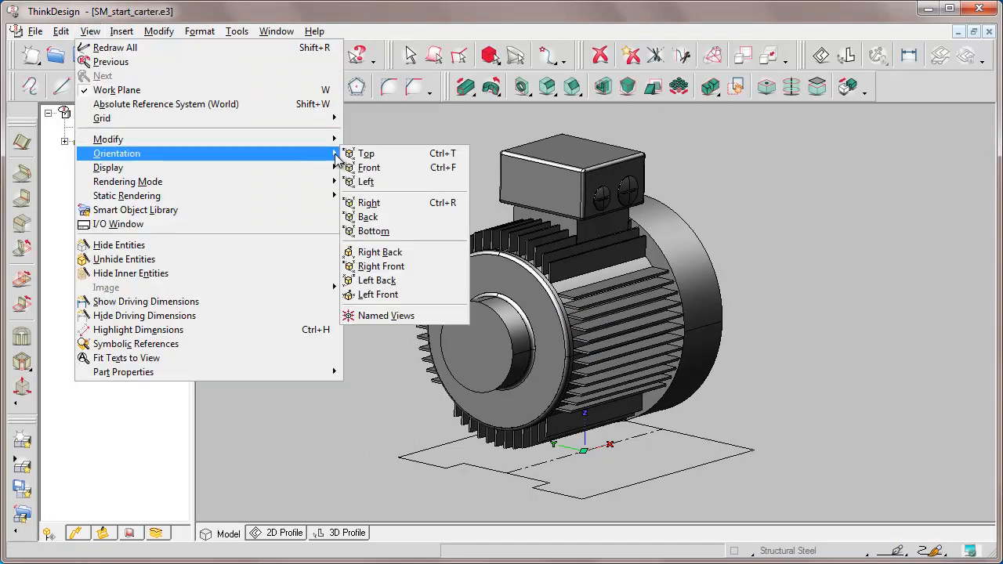
{"action": "left_click", "coordinate": [366, 217]}
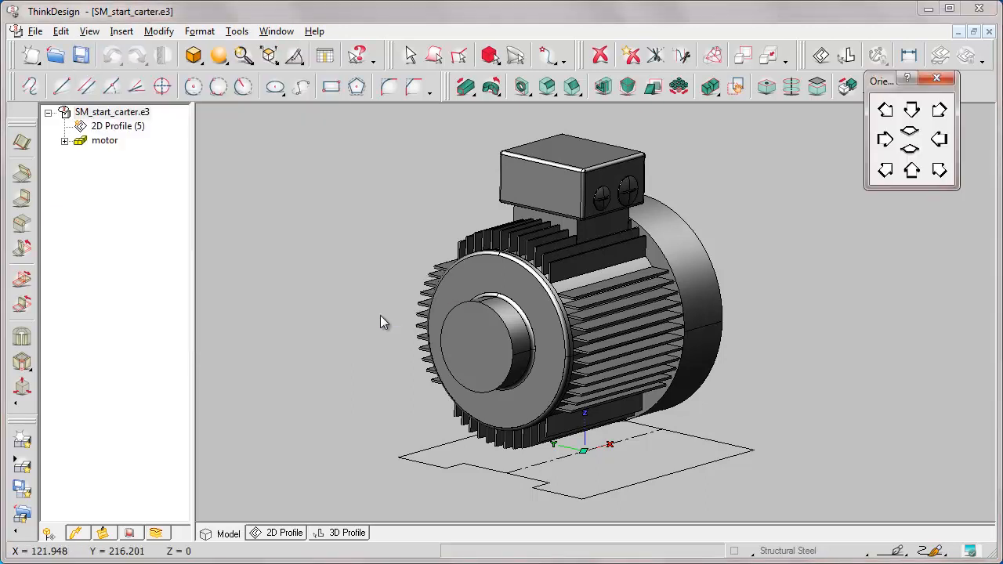
{"action": "left_click_drag", "start_coordinate": [886, 85], "coordinate": [894, 131]}
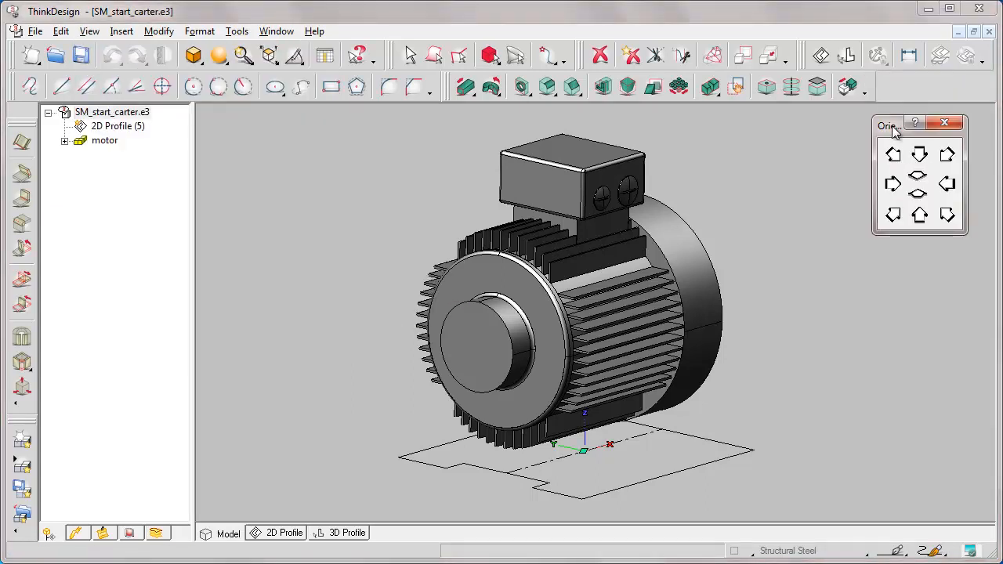
{"action": "left_click", "coordinate": [490, 60]}
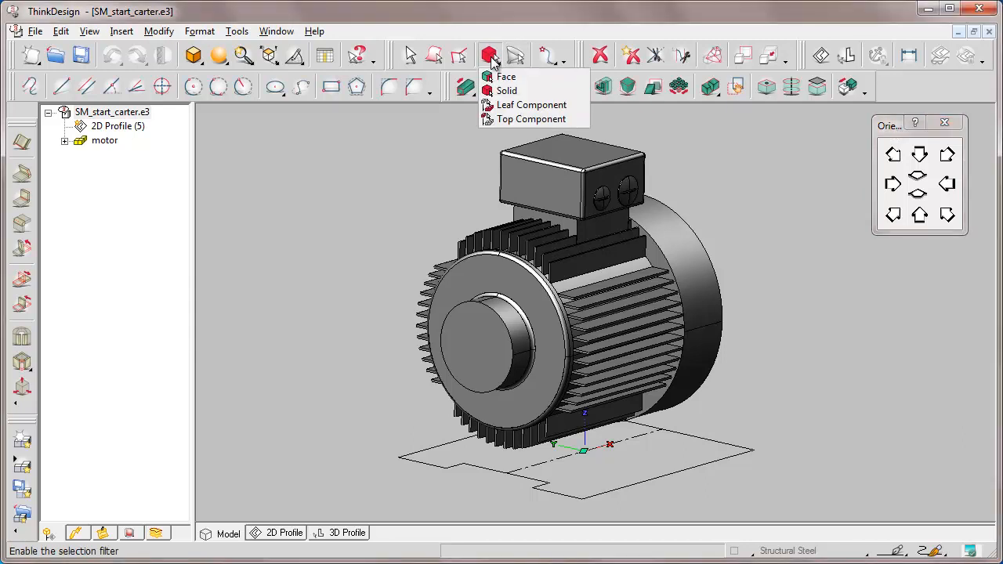
{"action": "left_click", "coordinate": [502, 77]}
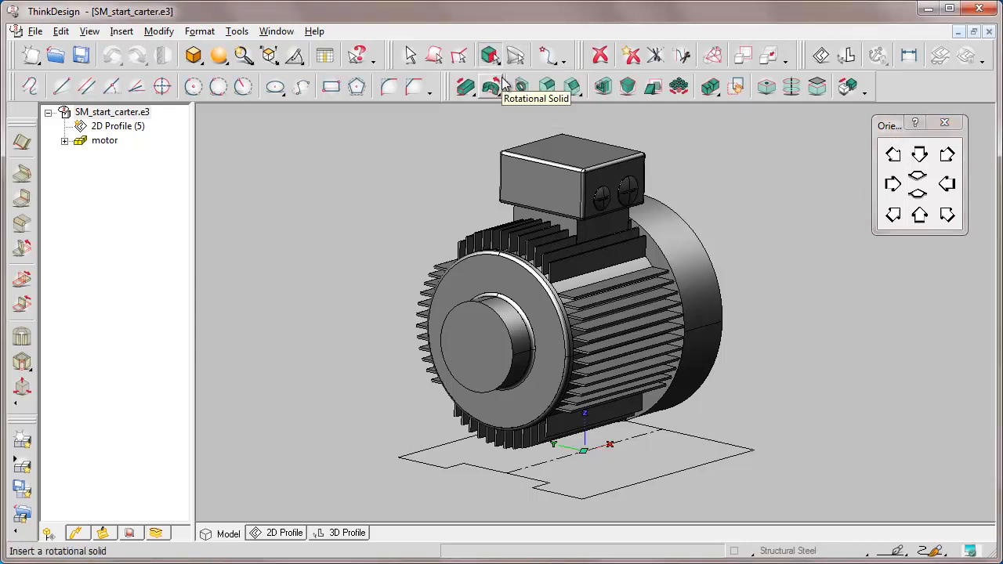
Step: In the Sheet Metal entity properties, set the bend allowance to K factor and restore the default bend values
{"action": "right_click", "coordinate": [379, 243]}
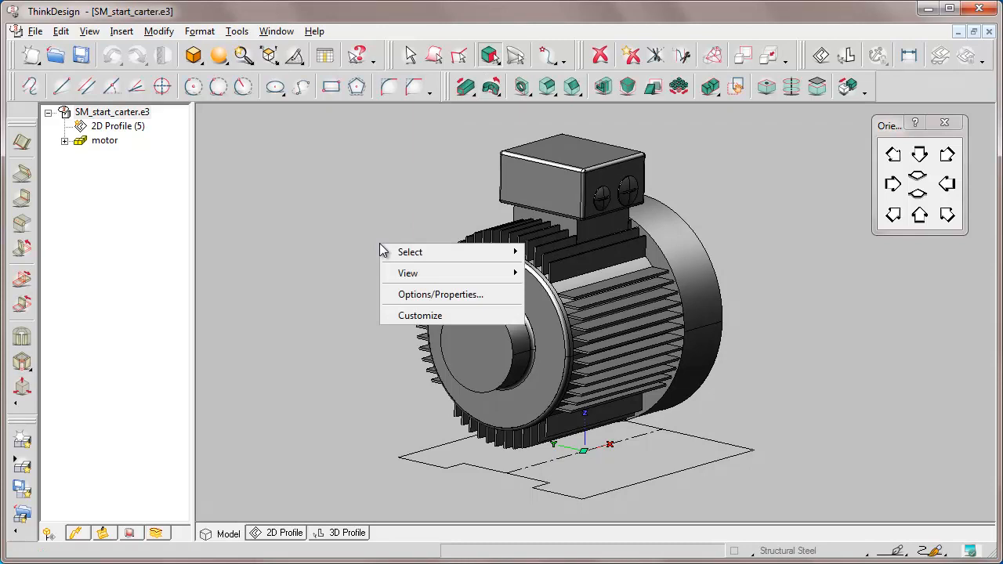
{"action": "left_click", "coordinate": [438, 296]}
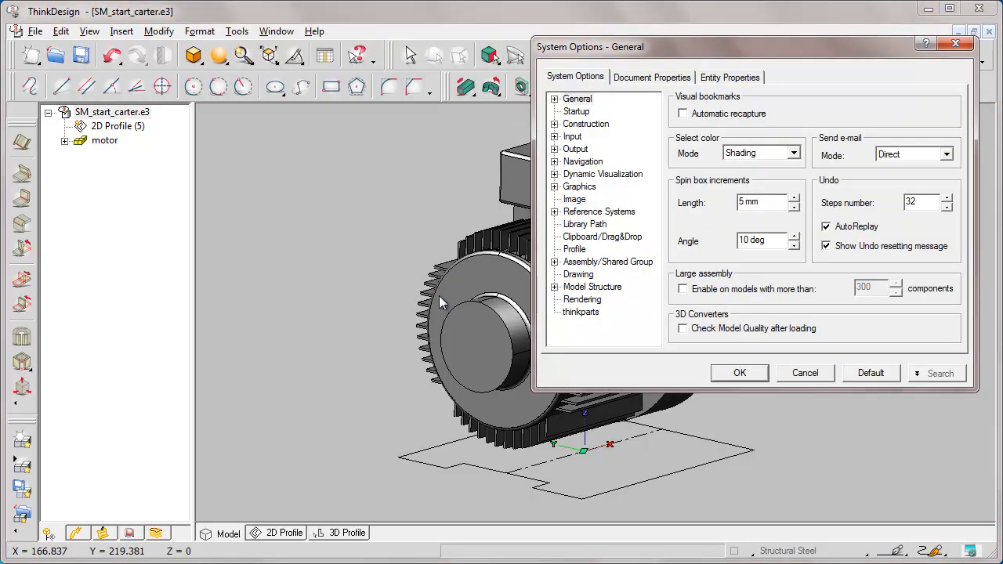
{"action": "left_click_drag", "start_coordinate": [642, 54], "coordinate": [416, 154]}
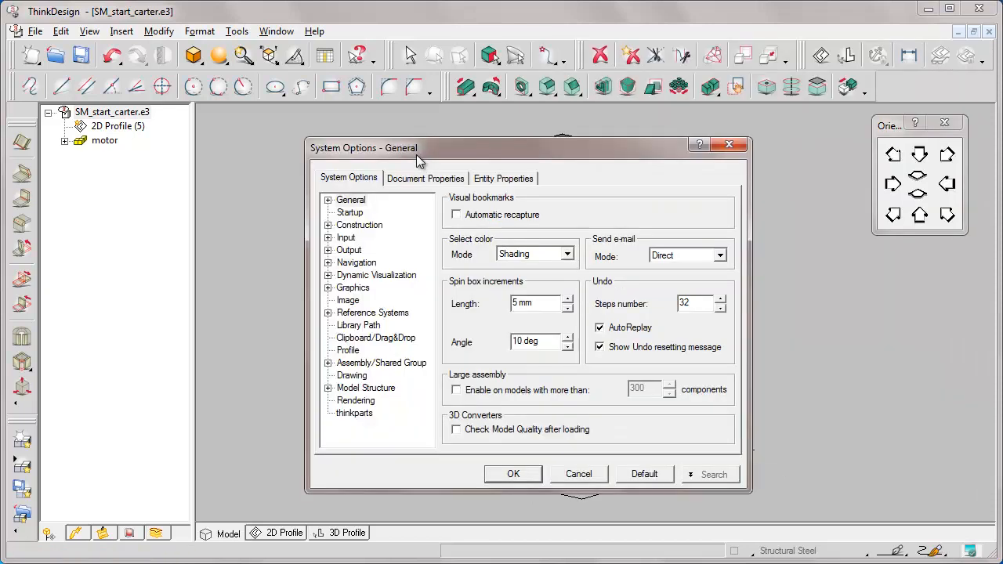
{"action": "left_click", "coordinate": [505, 179]}
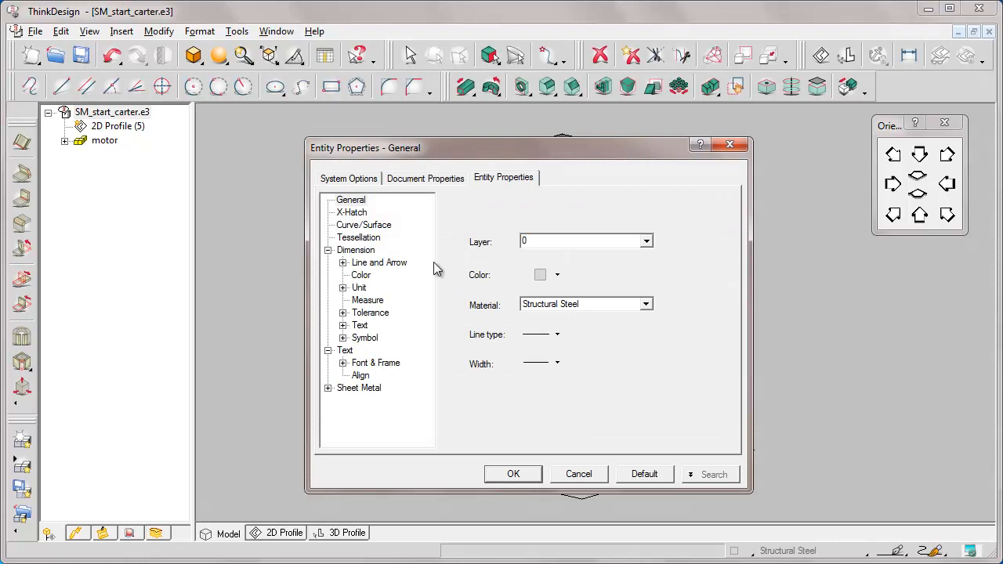
{"action": "left_click", "coordinate": [328, 388]}
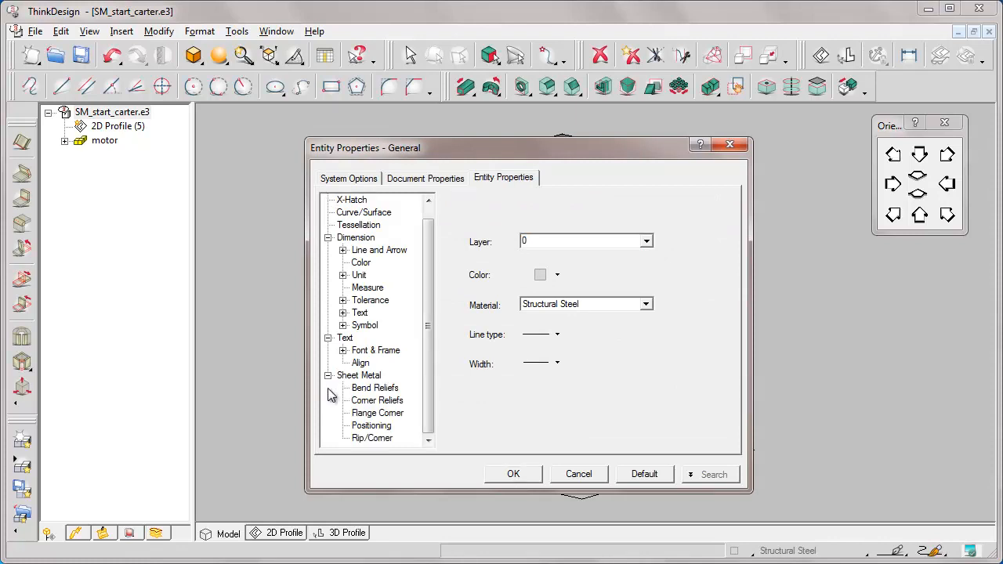
{"action": "left_click", "coordinate": [357, 379]}
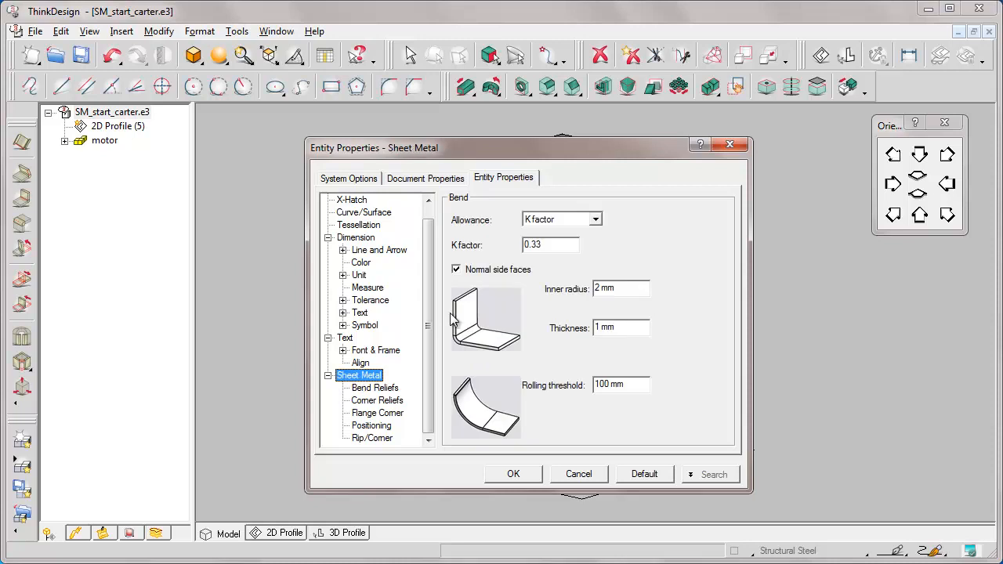
{"action": "left_click", "coordinate": [595, 221]}
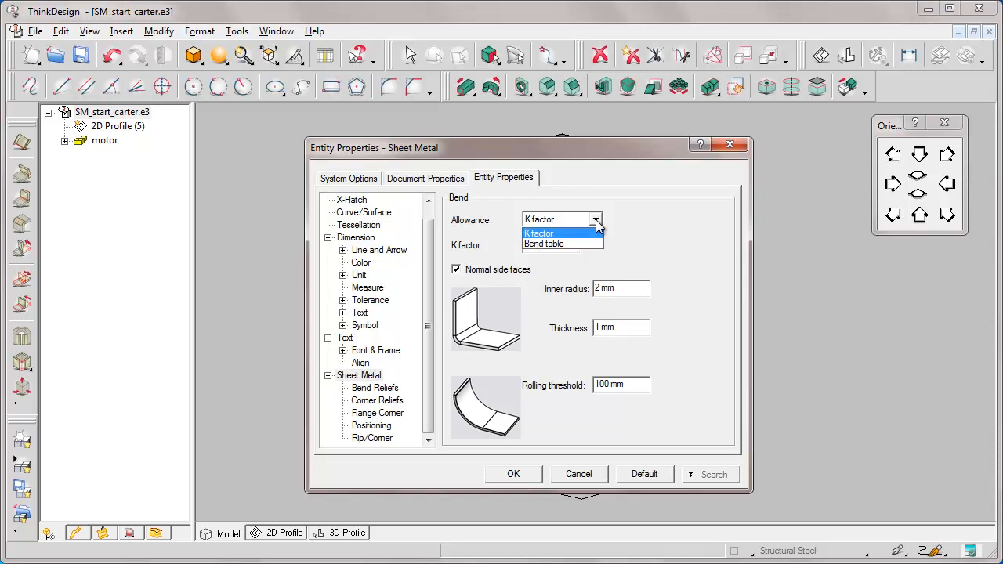
{"action": "left_click", "coordinate": [545, 235]}
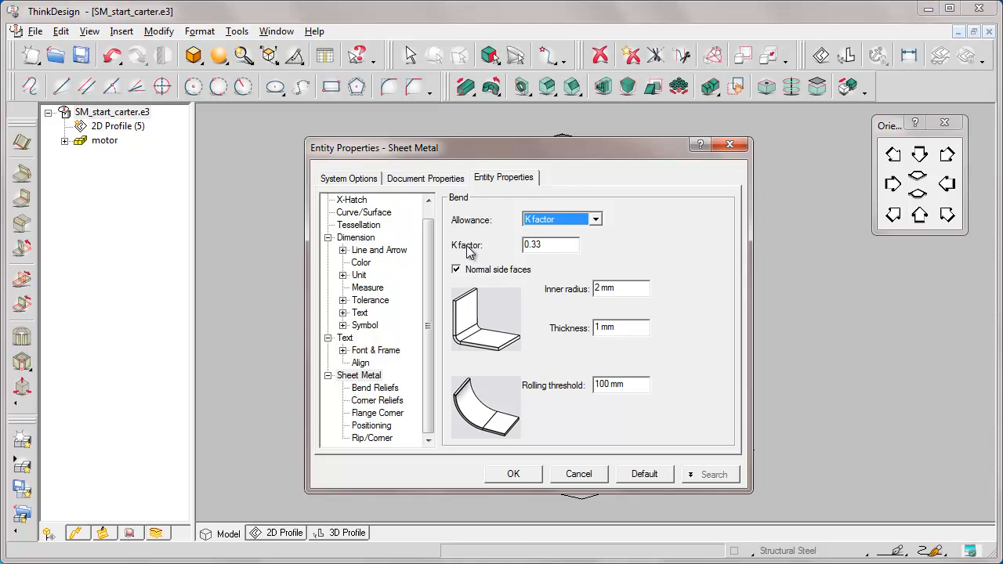
{"action": "left_click", "coordinate": [643, 474]}
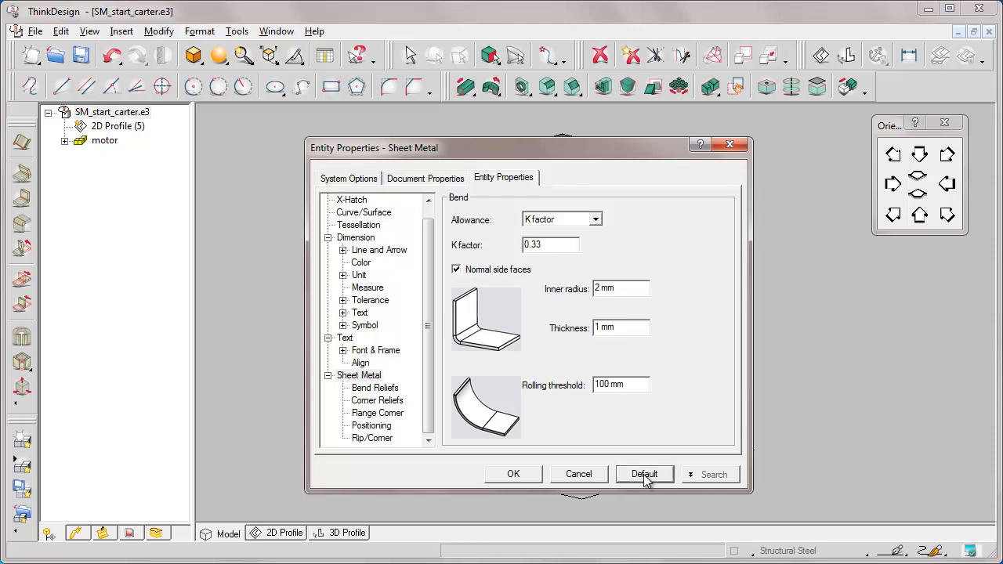
Step: Restore the default sheet metal settings for Bend Reliefs and Corner Reliefs
{"action": "left_click", "coordinate": [376, 390]}
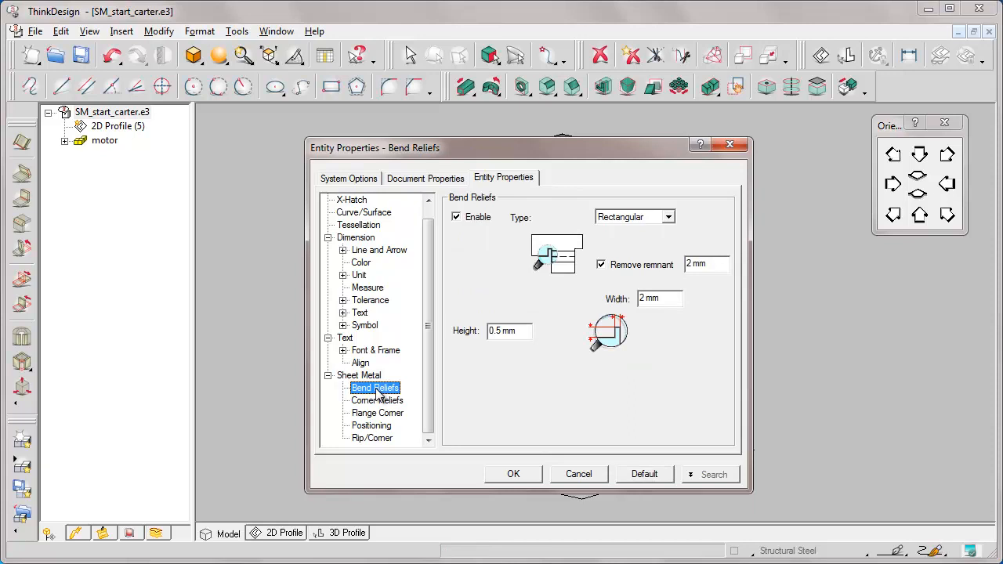
{"action": "left_click", "coordinate": [644, 475]}
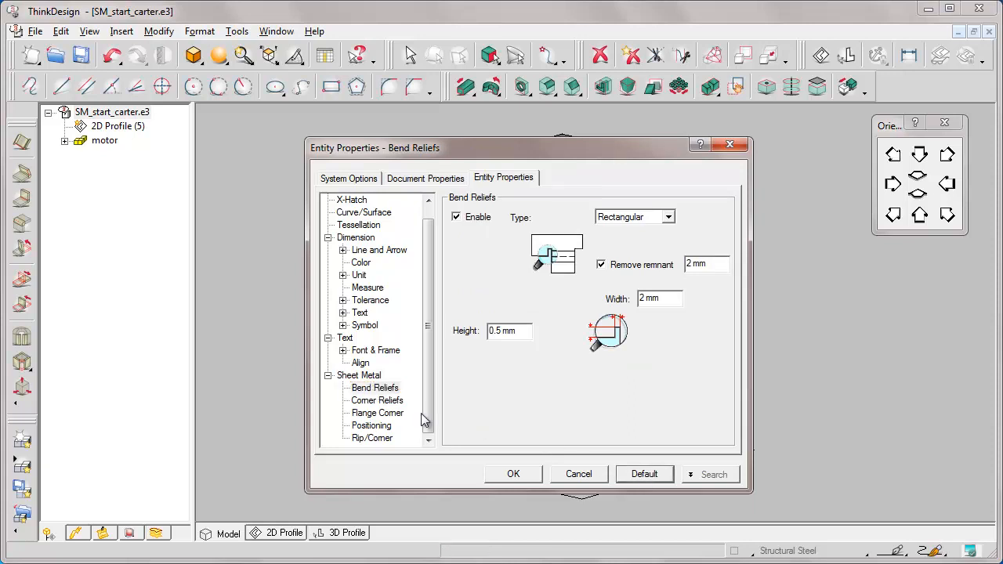
{"action": "left_click", "coordinate": [379, 402]}
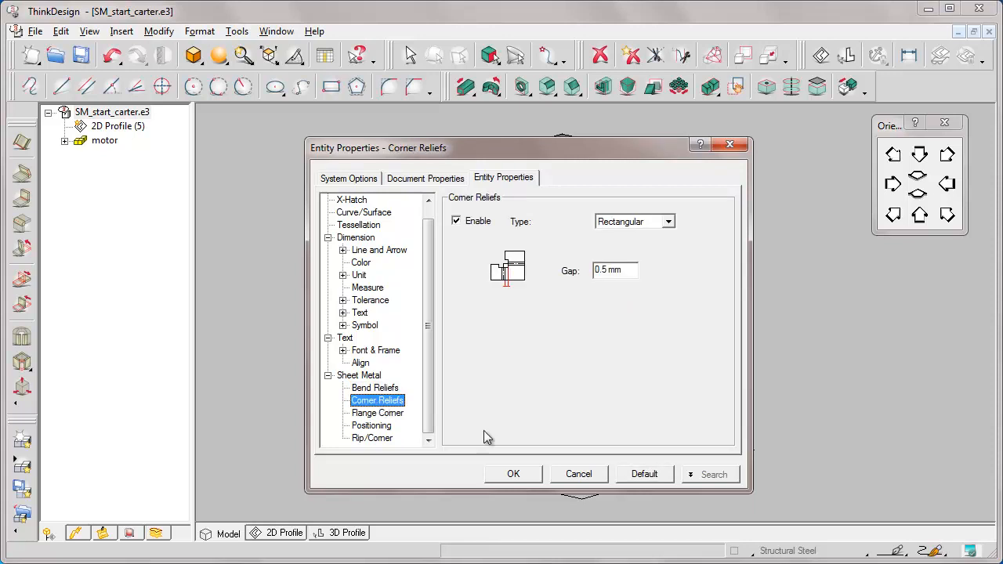
{"action": "left_click", "coordinate": [643, 474]}
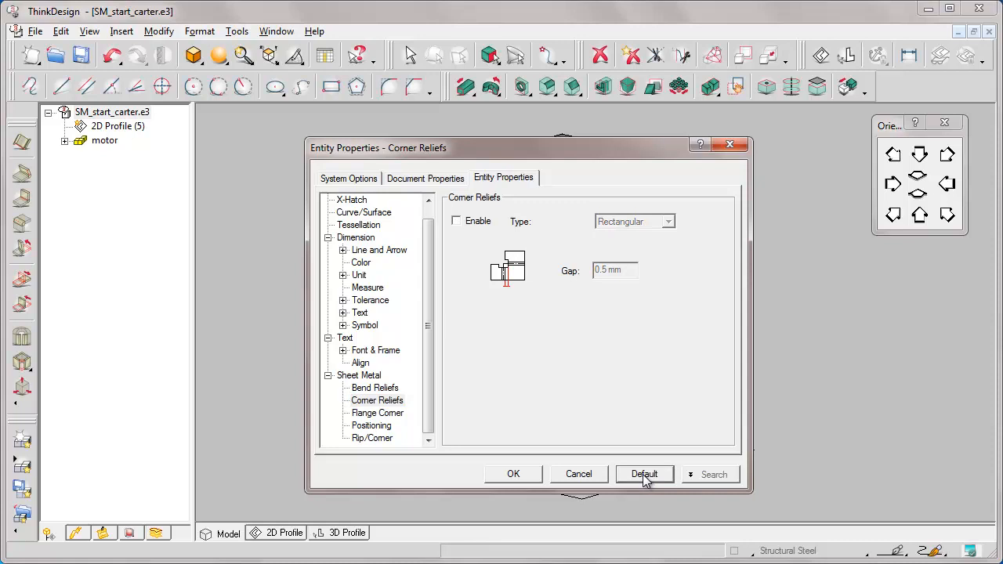
Step: Restore the defaults for Flange Corner, Positioning and Rip/Corner, and apply the entity properties
{"action": "left_click", "coordinate": [377, 413]}
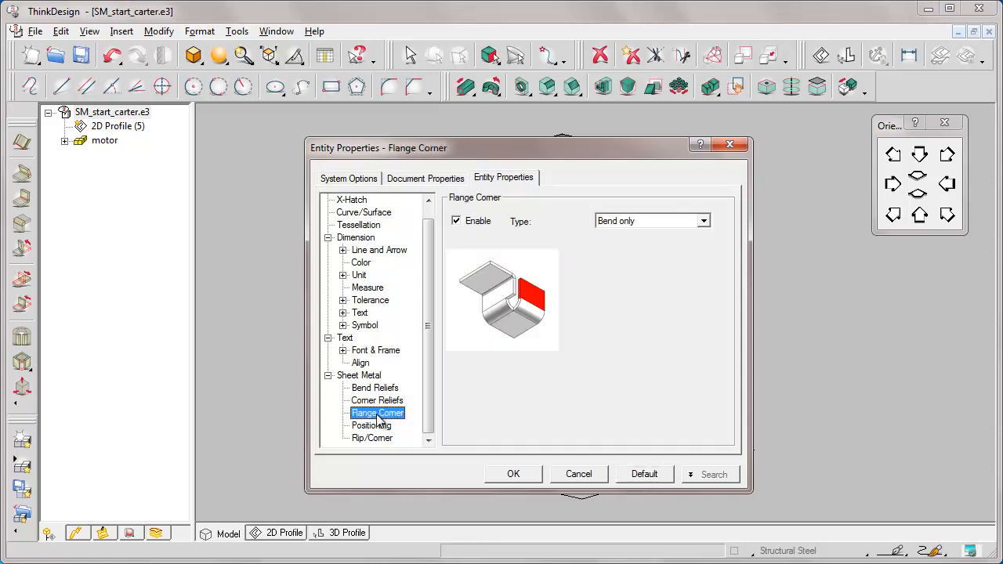
{"action": "left_click", "coordinate": [645, 475]}
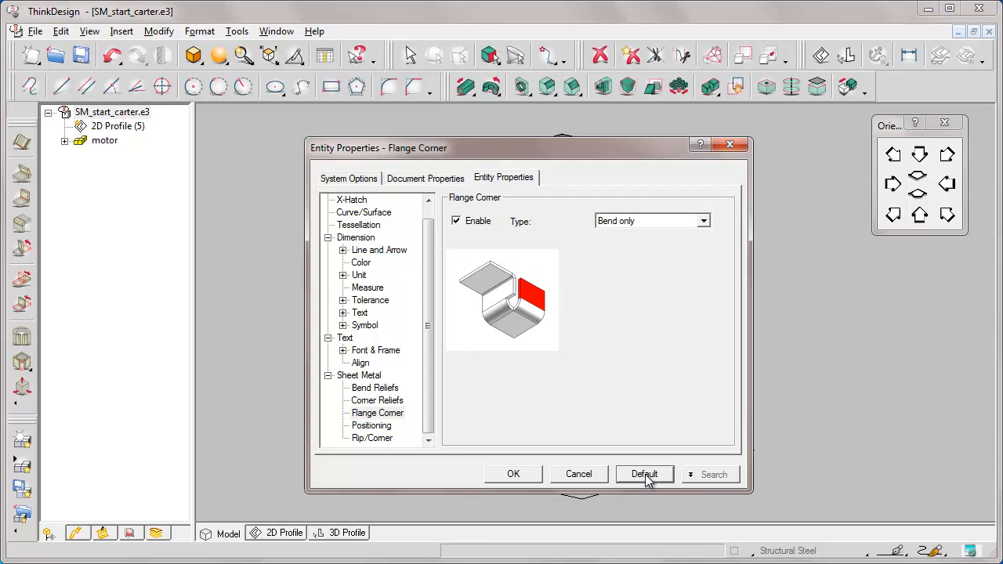
{"action": "left_click", "coordinate": [371, 425]}
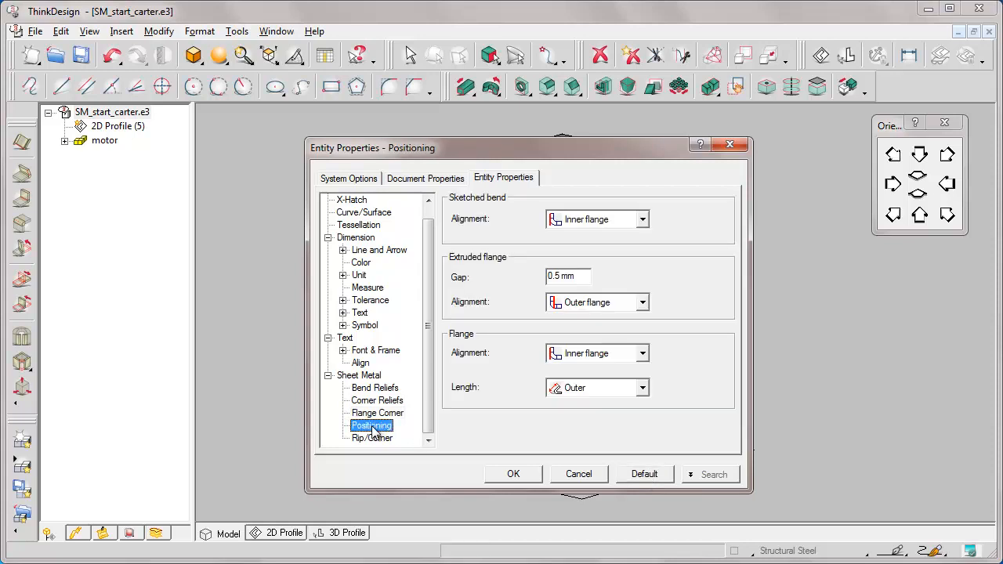
{"action": "left_click", "coordinate": [644, 476]}
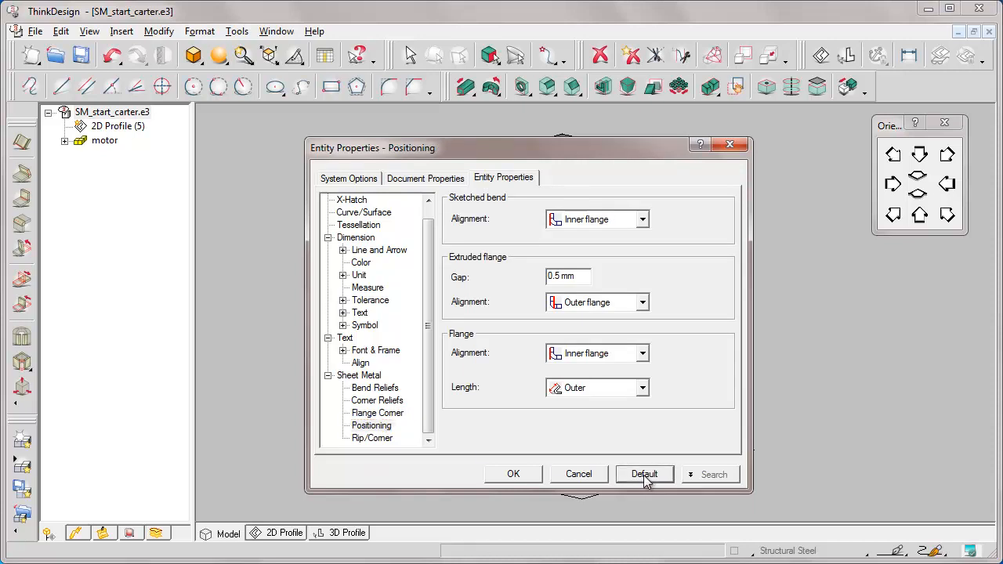
{"action": "left_click", "coordinate": [372, 439]}
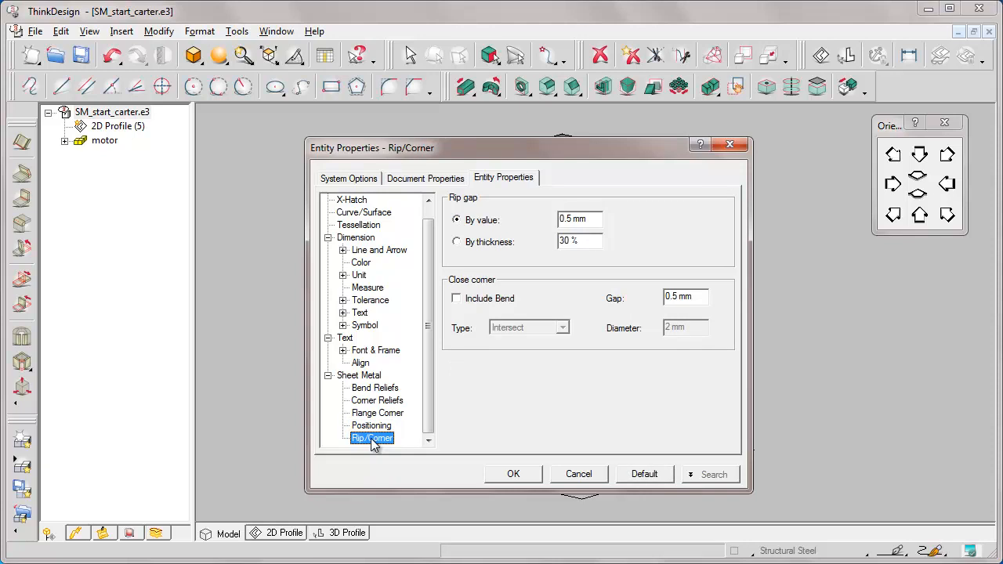
{"action": "left_click", "coordinate": [642, 475]}
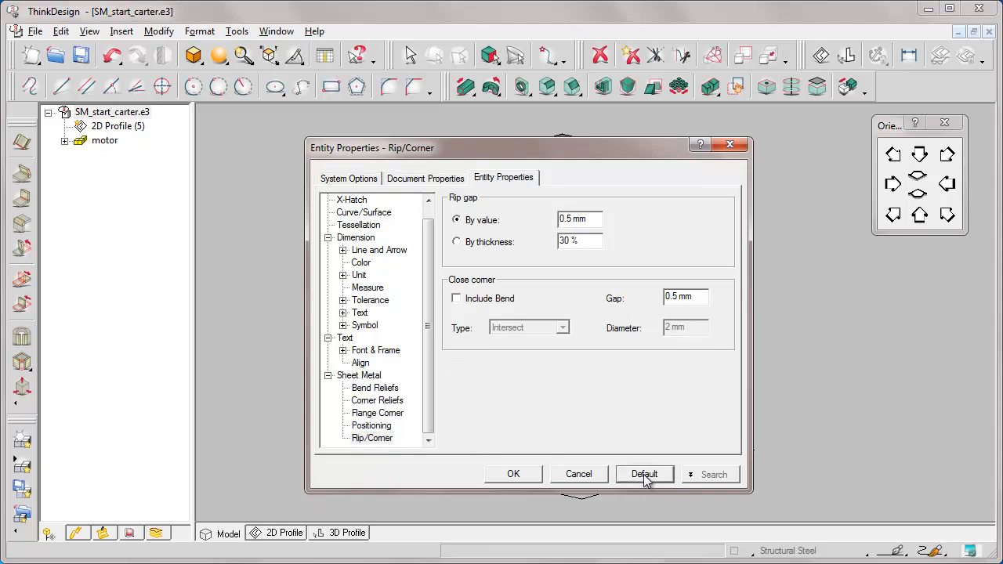
{"action": "left_click", "coordinate": [513, 474]}
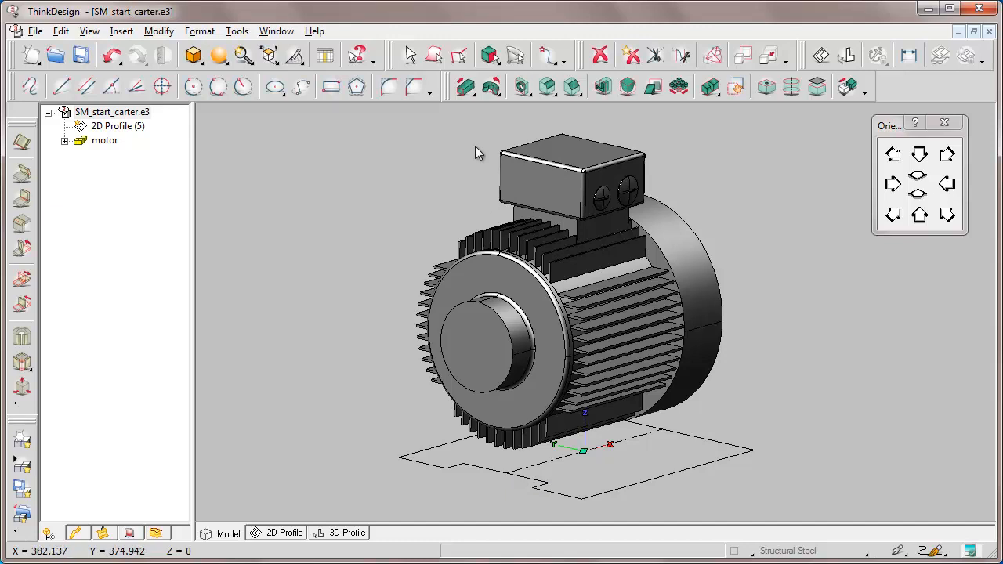
Step: Create a linear solid from the 2D profile beneath the motor with a depth of 5 mm
{"action": "left_click", "coordinate": [468, 91]}
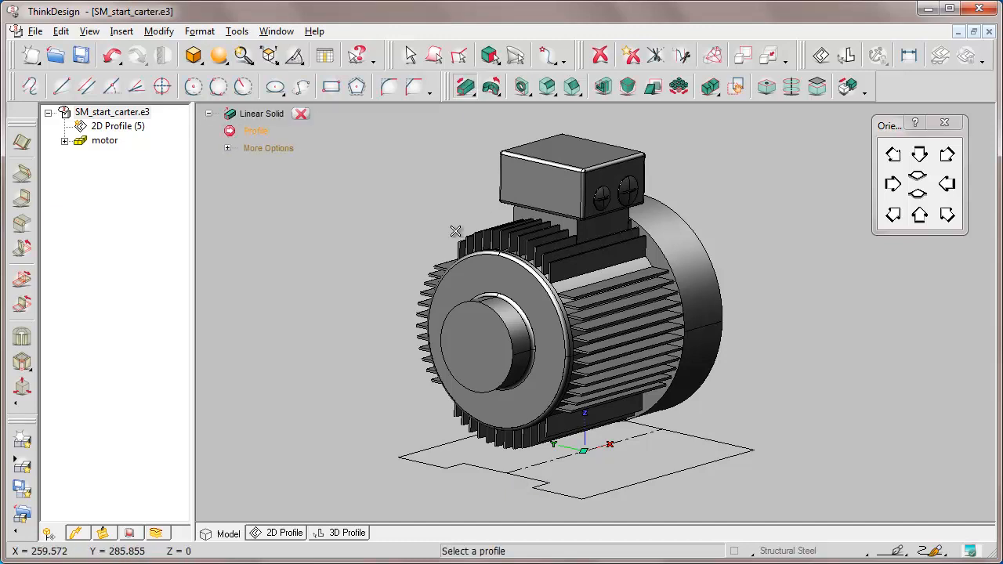
{"action": "left_click", "coordinate": [438, 446]}
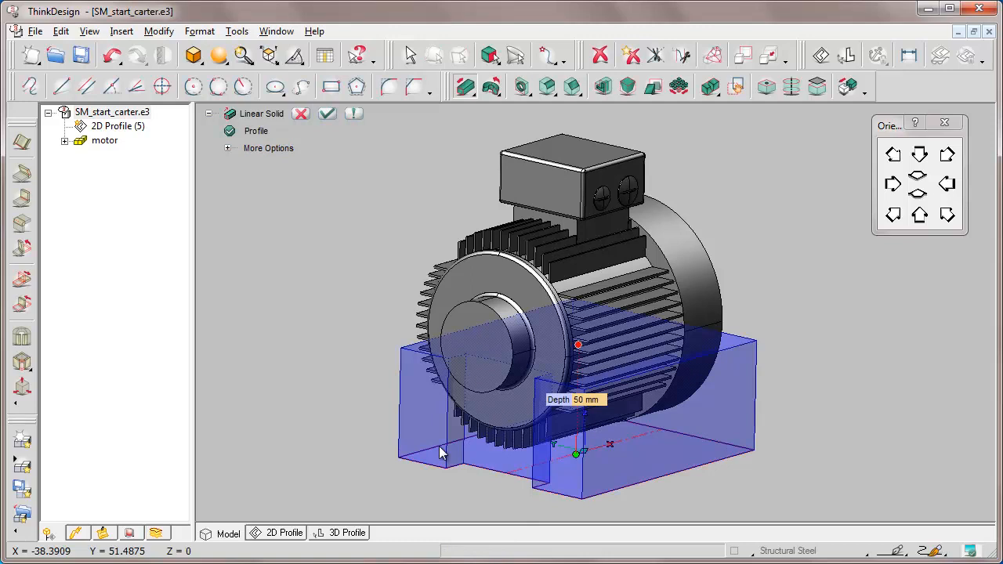
{"action": "left_click", "coordinate": [601, 402]}
{"action": "type", "text": "5"}
{"action": "key", "text": "Return"}
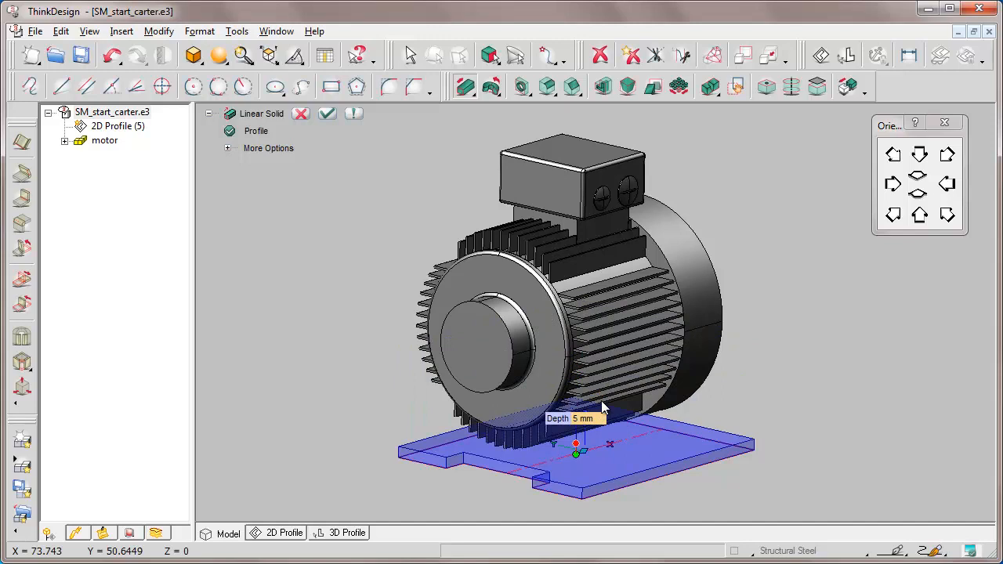
{"action": "left_click", "coordinate": [327, 114]}
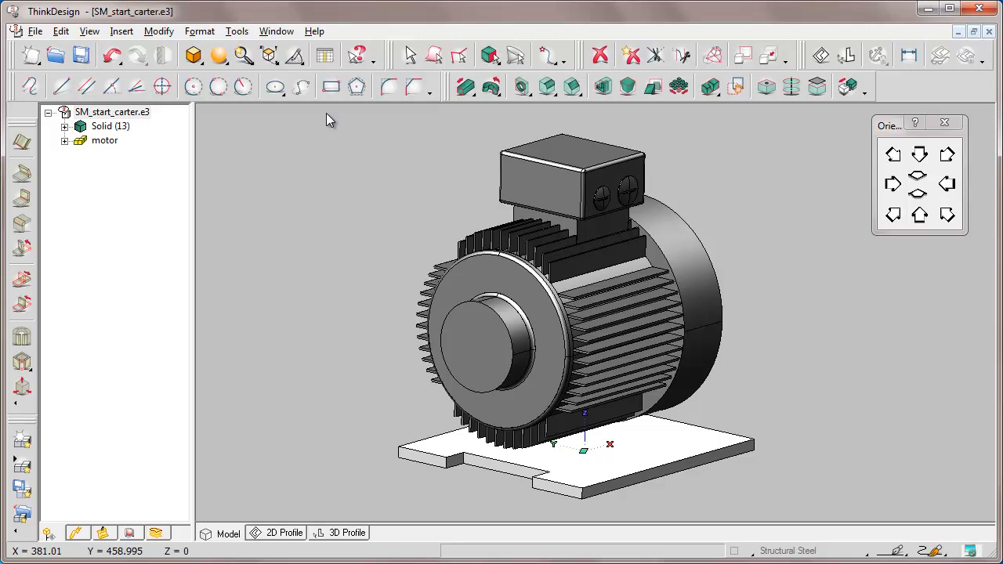
Step: Start a sheet metal flange on the upper front edge of the base plate's right-hand tab, with a length of 100 mm
{"action": "left_click", "coordinate": [124, 33]}
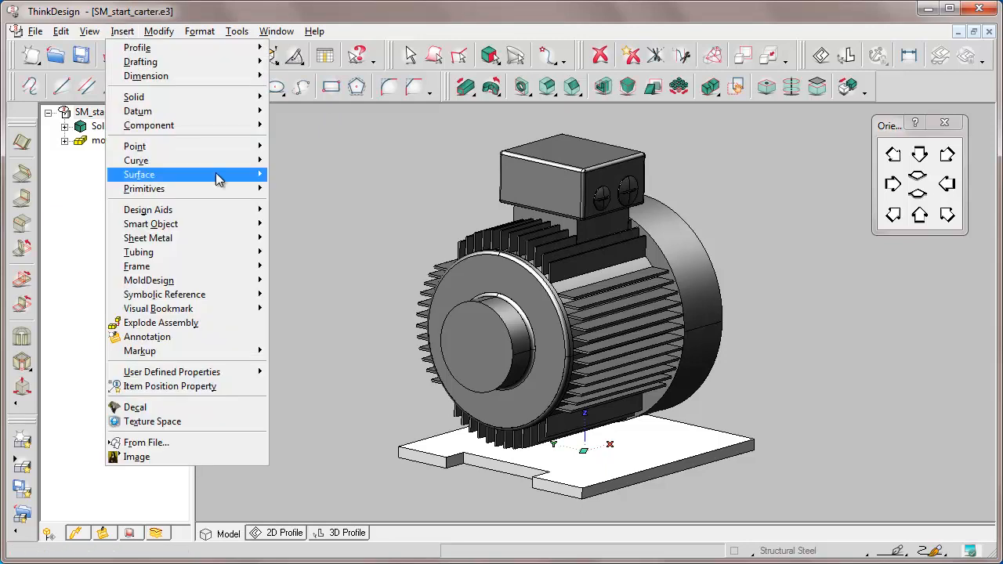
{"action": "mouse_move", "coordinate": [263, 239]}
{"action": "left_click", "coordinate": [294, 274]}
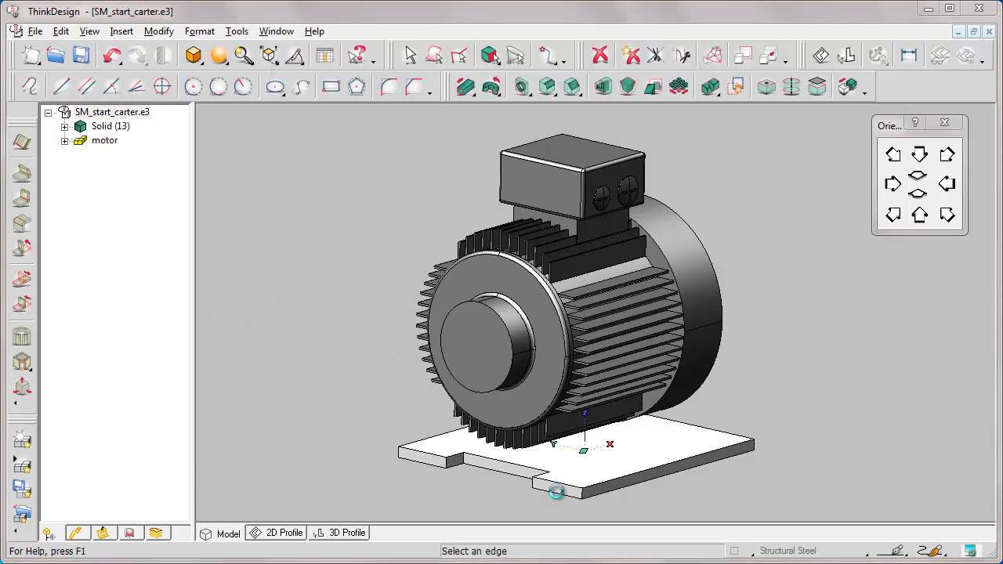
{"action": "left_click", "coordinate": [561, 501]}
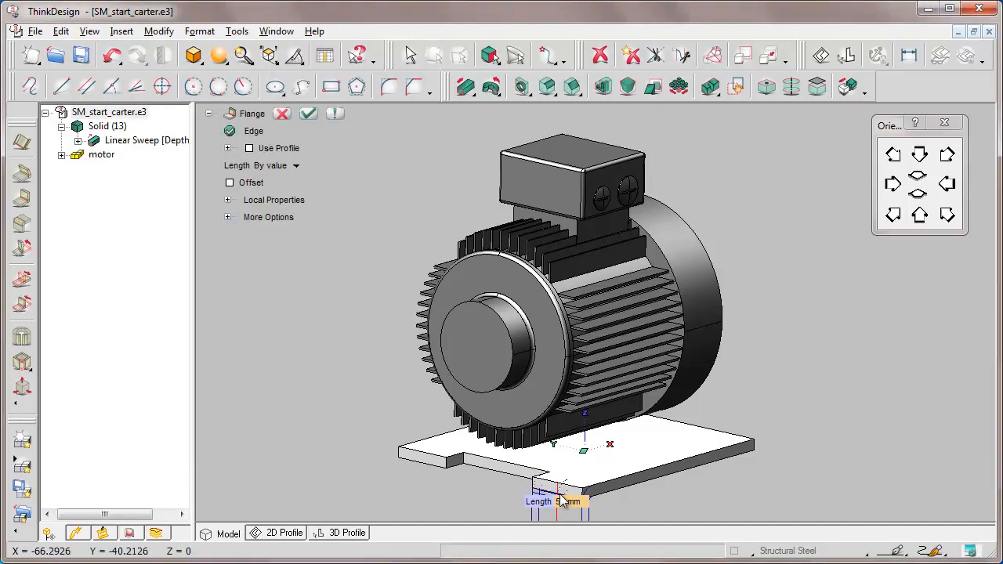
{"action": "middle_click_drag", "start_coordinate": [561, 502], "coordinate": [571, 223]}
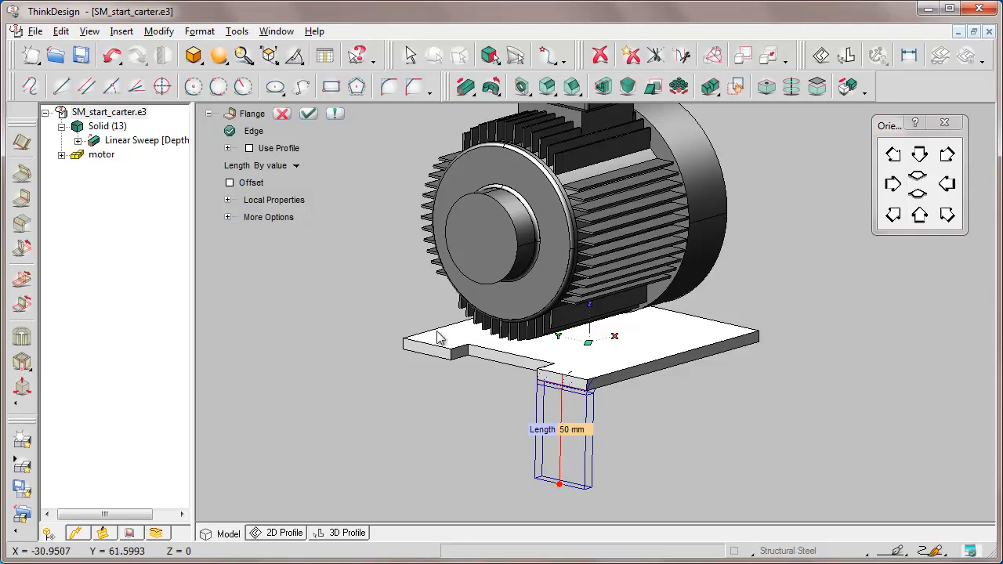
{"action": "left_click", "coordinate": [253, 132]}
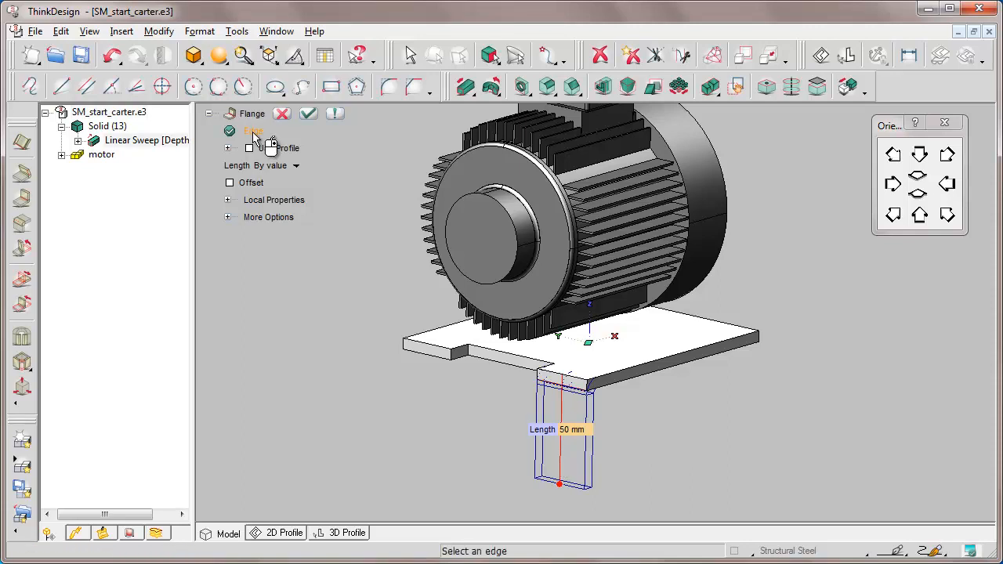
{"action": "left_click", "coordinate": [568, 382]}
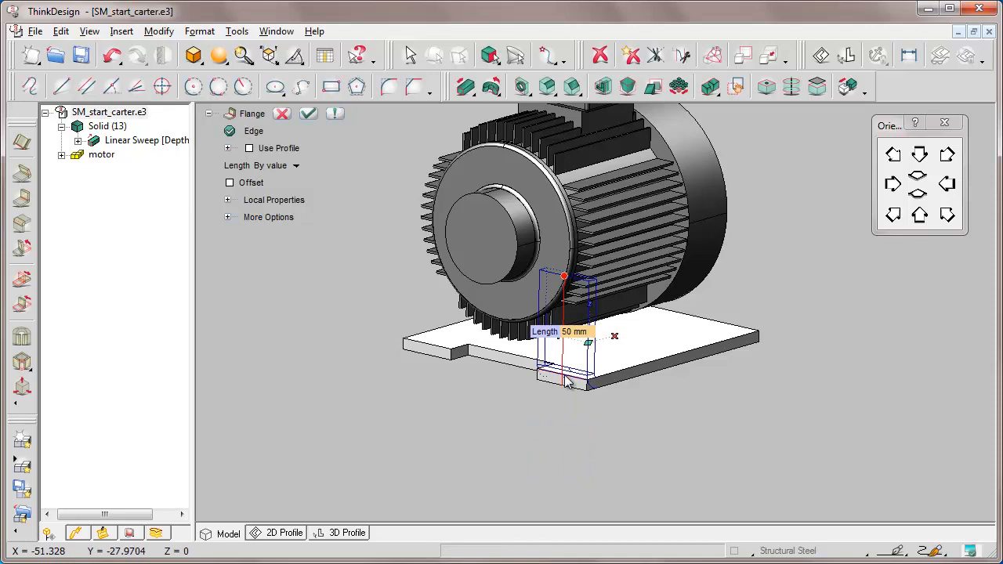
{"action": "left_click", "coordinate": [588, 334]}
{"action": "type", "text": "100"}
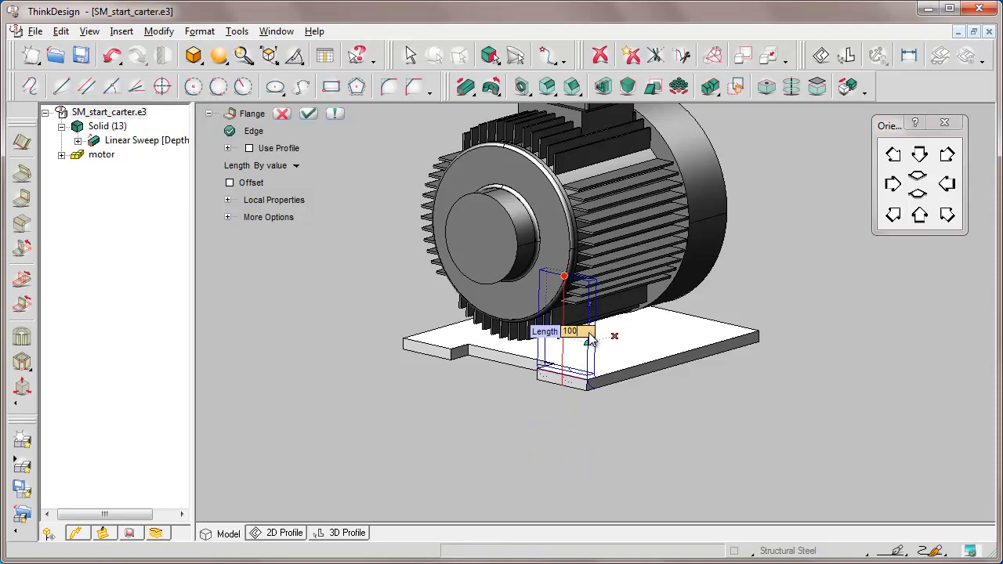
{"action": "key", "text": "Return"}
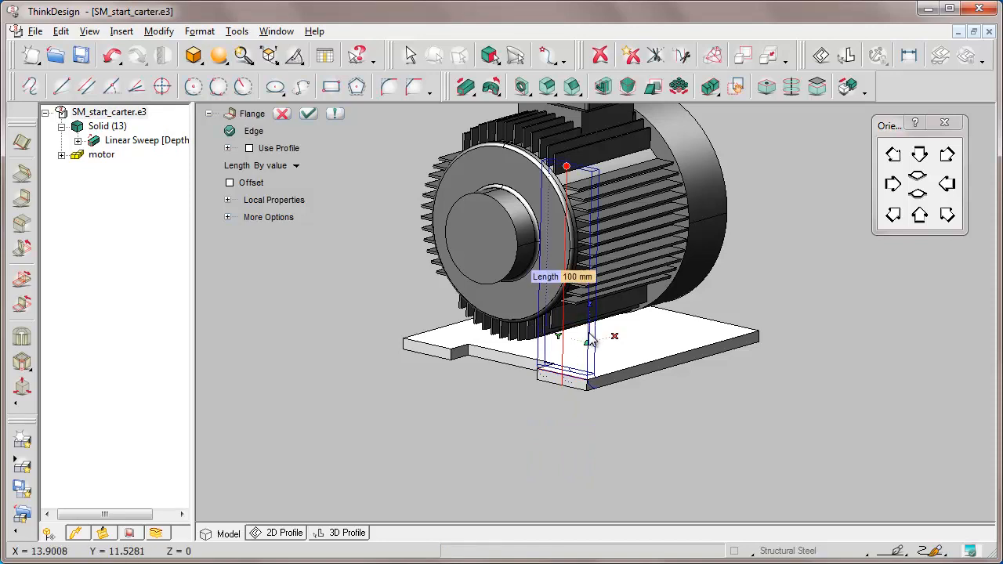
Step: Override the flange's local alignment with Outer flange and bend, and create the flange
{"action": "left_click", "coordinate": [227, 200]}
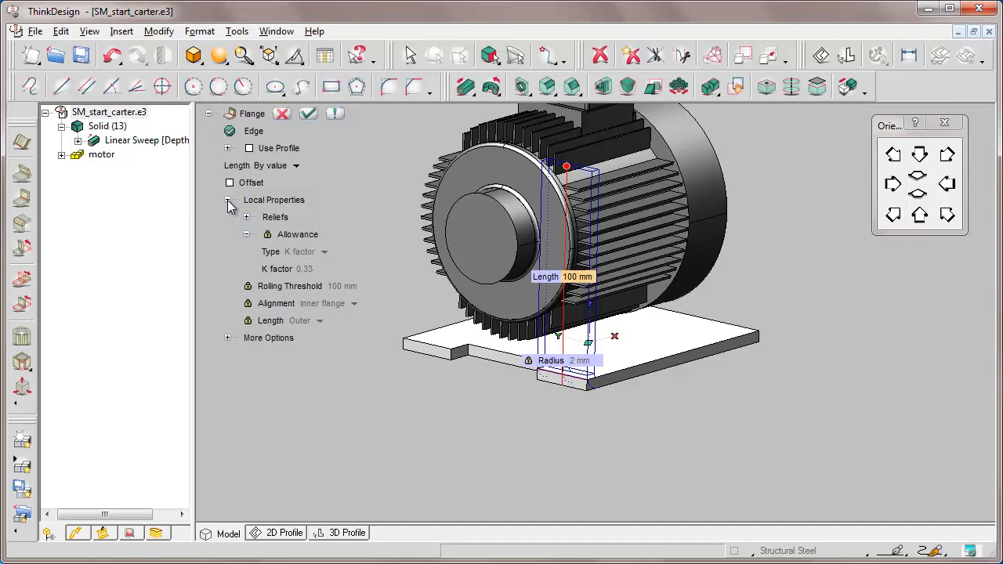
{"action": "left_click", "coordinate": [918, 195]}
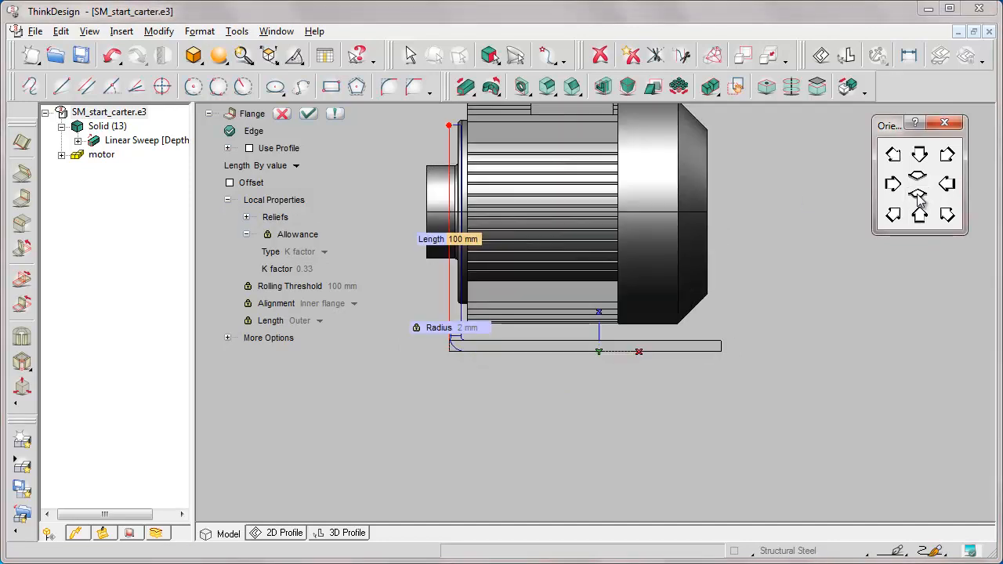
{"action": "left_click", "coordinate": [398, 273]}
{"action": "key", "text": "ctrl+w"}
{"action": "left_click", "coordinate": [398, 273]}
{"action": "left_click", "coordinate": [520, 368]}
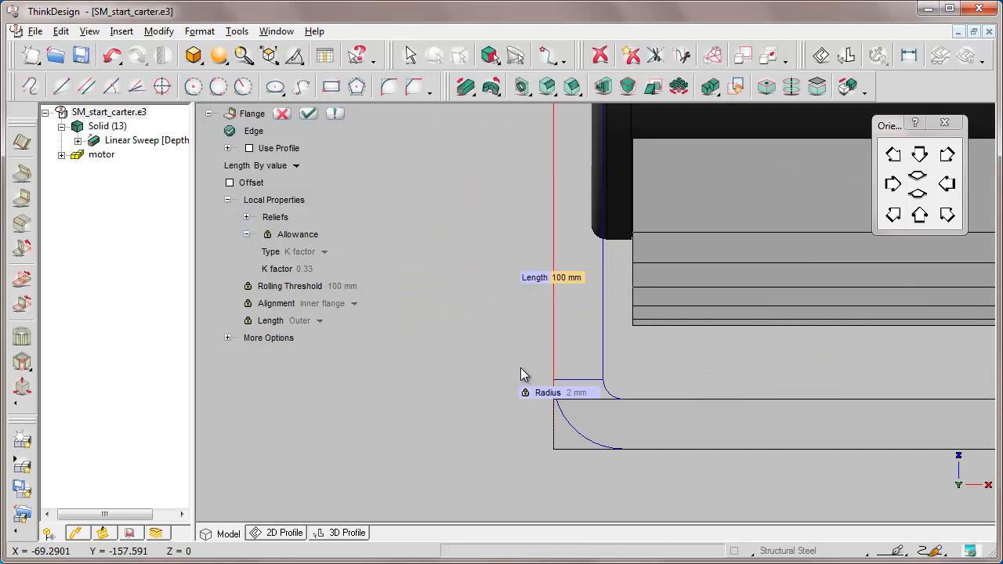
{"action": "left_click", "coordinate": [247, 303]}
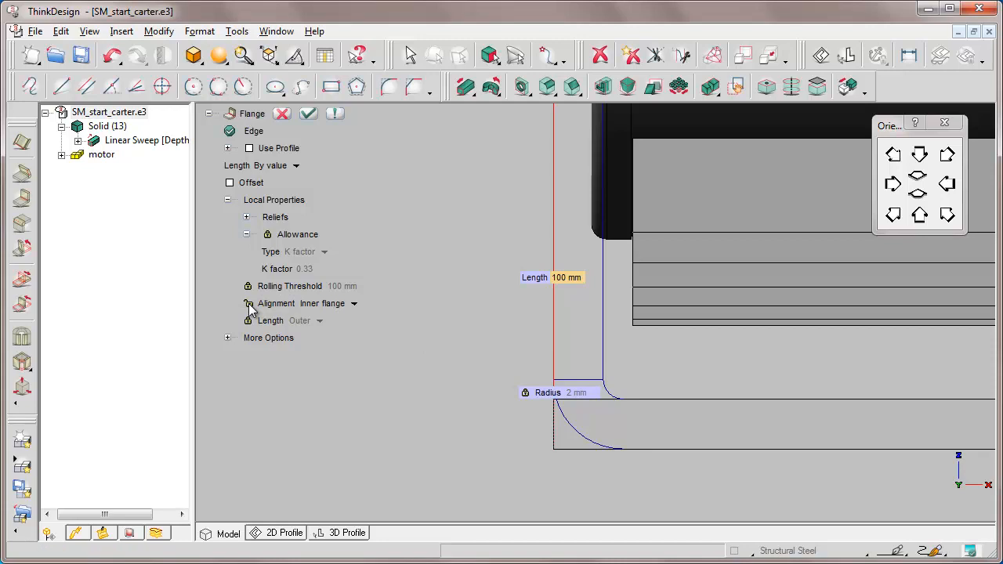
{"action": "left_click", "coordinate": [355, 305]}
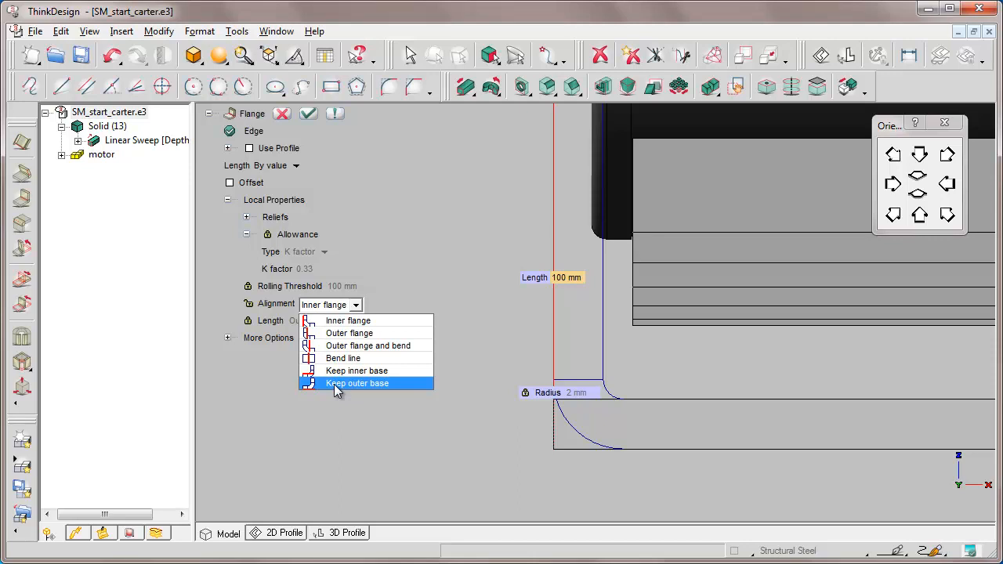
{"action": "left_click", "coordinate": [337, 345]}
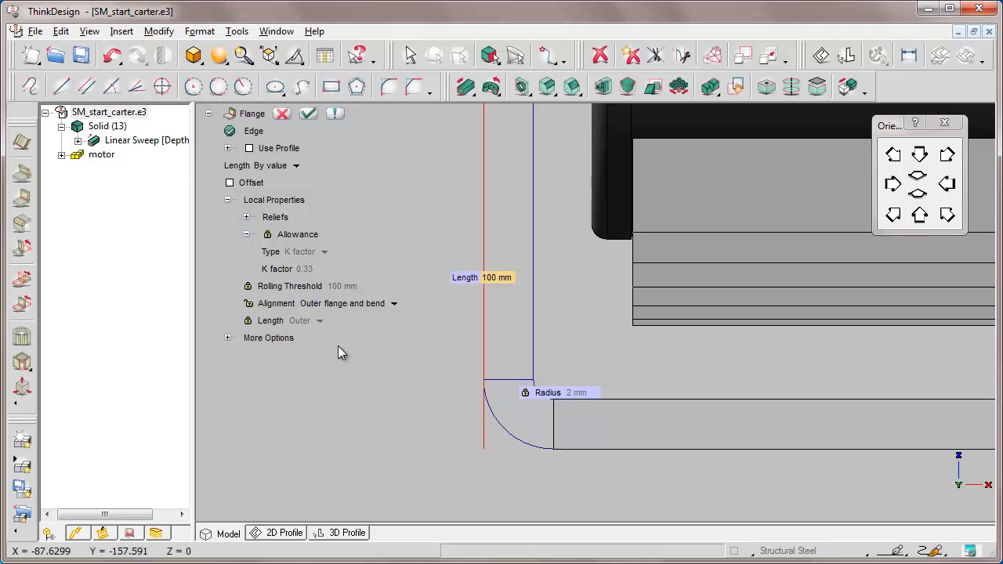
{"action": "left_click", "coordinate": [308, 114]}
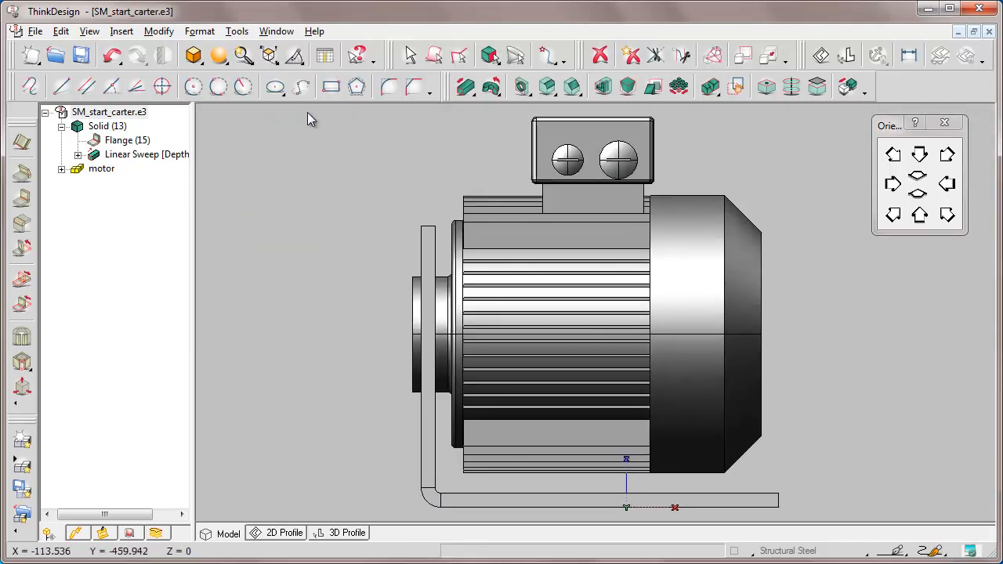
Step: Start a second flange on the left-hand front tab's upper edge, with its length up to the top corner point of the first flange
{"action": "left_click", "coordinate": [894, 217]}
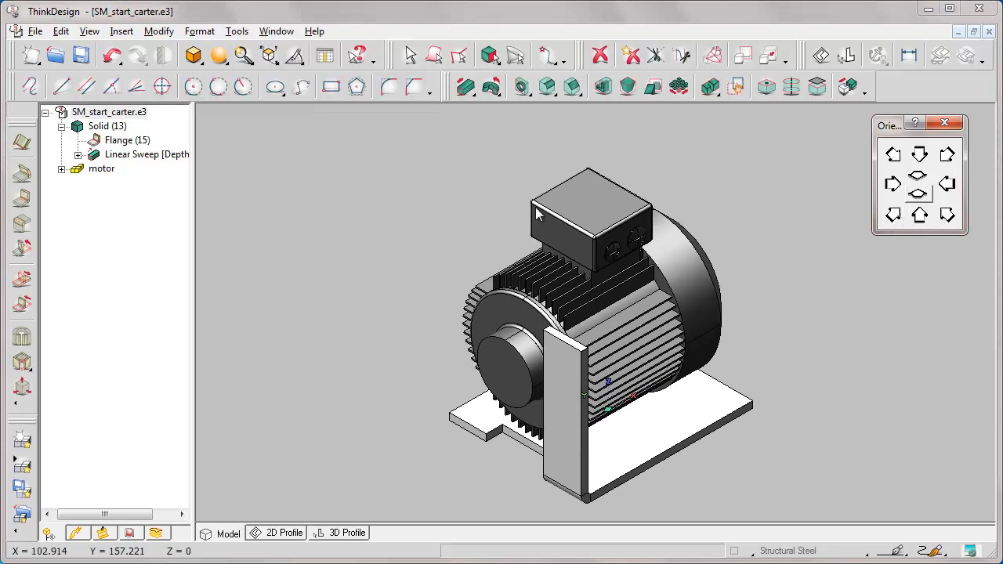
{"action": "left_click", "coordinate": [22, 198]}
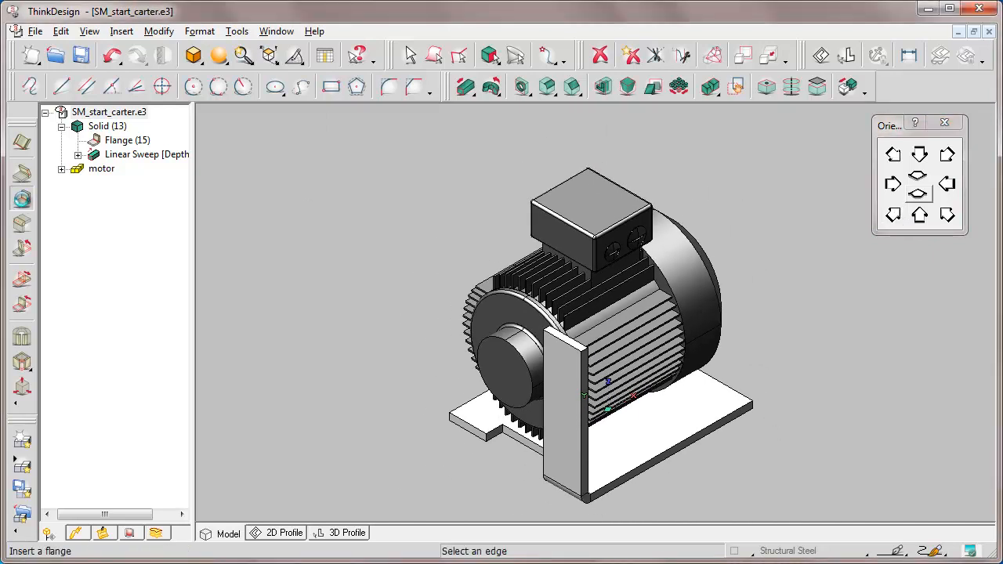
{"action": "left_click", "coordinate": [468, 427]}
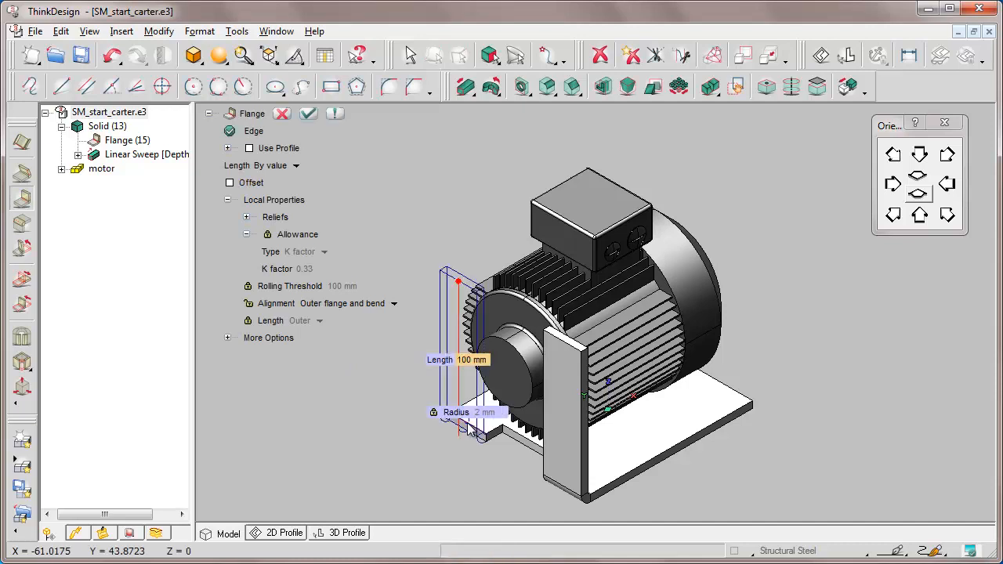
{"action": "left_click", "coordinate": [301, 168]}
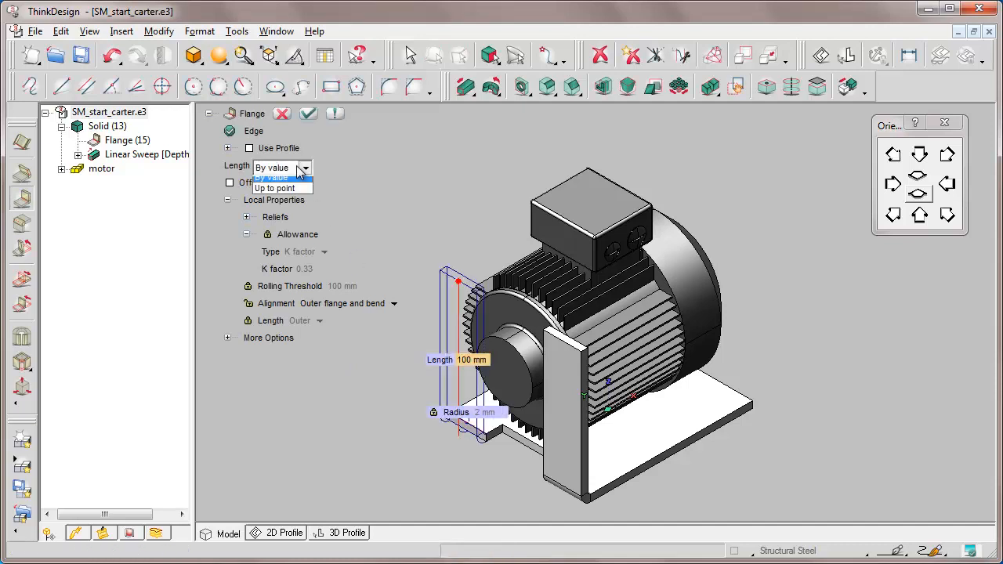
{"action": "left_click", "coordinate": [272, 194]}
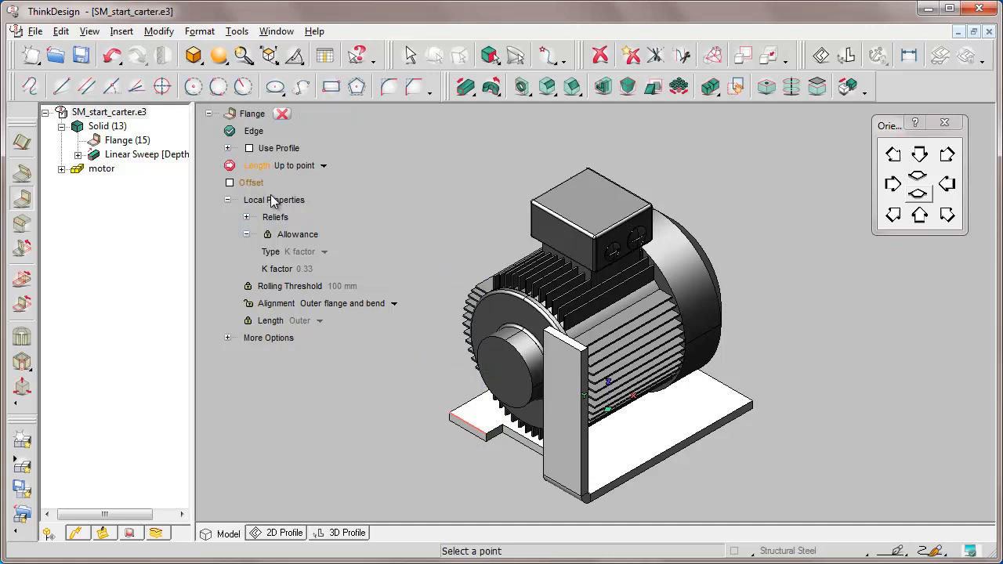
{"action": "left_click", "coordinate": [543, 330]}
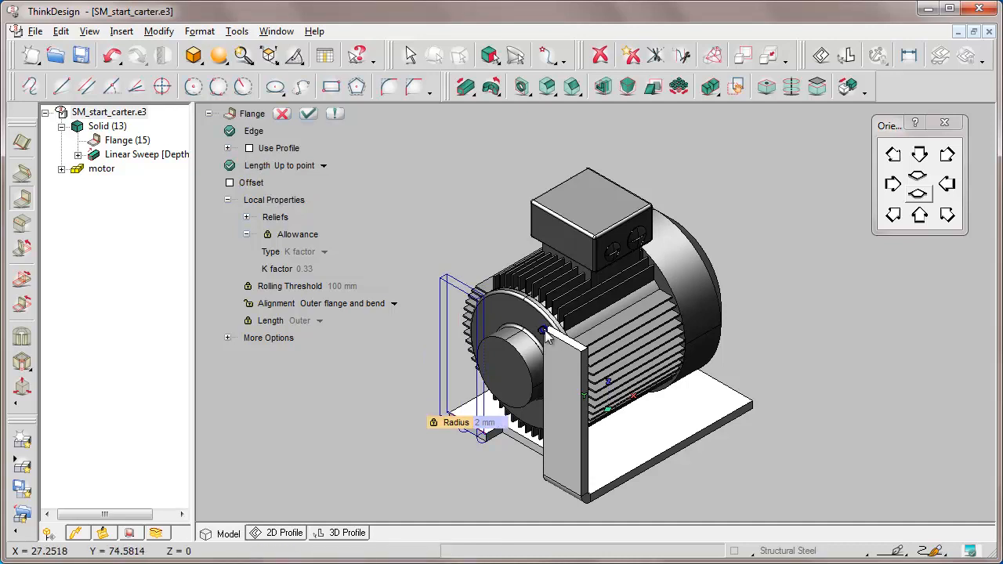
Step: Override the second flange's bend radius with 4 mm and create the flange
{"action": "left_click", "coordinate": [436, 429]}
{"action": "left_click", "coordinate": [498, 448]}
{"action": "type", "text": "4"}
{"action": "key", "text": "Return"}
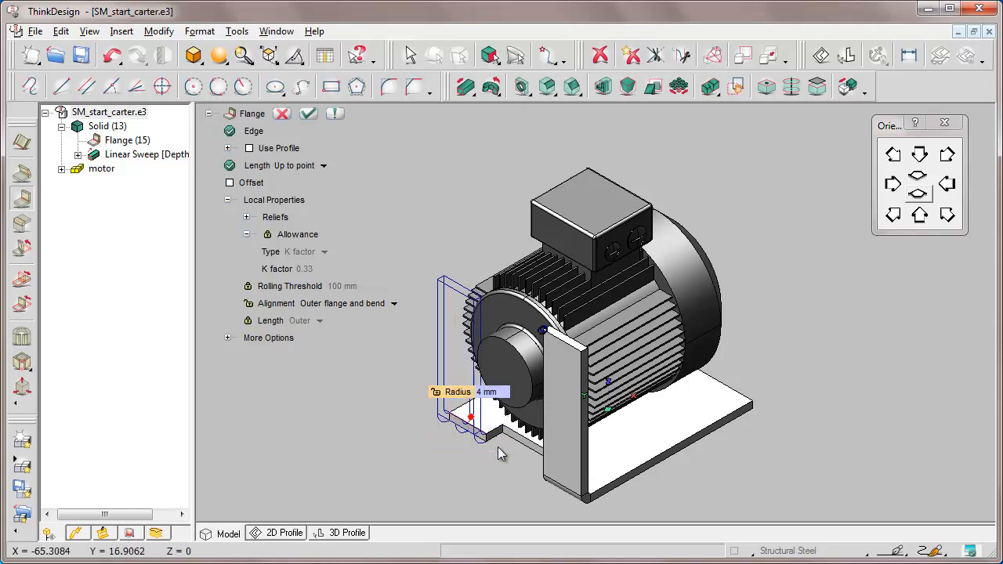
{"action": "left_click", "coordinate": [307, 114]}
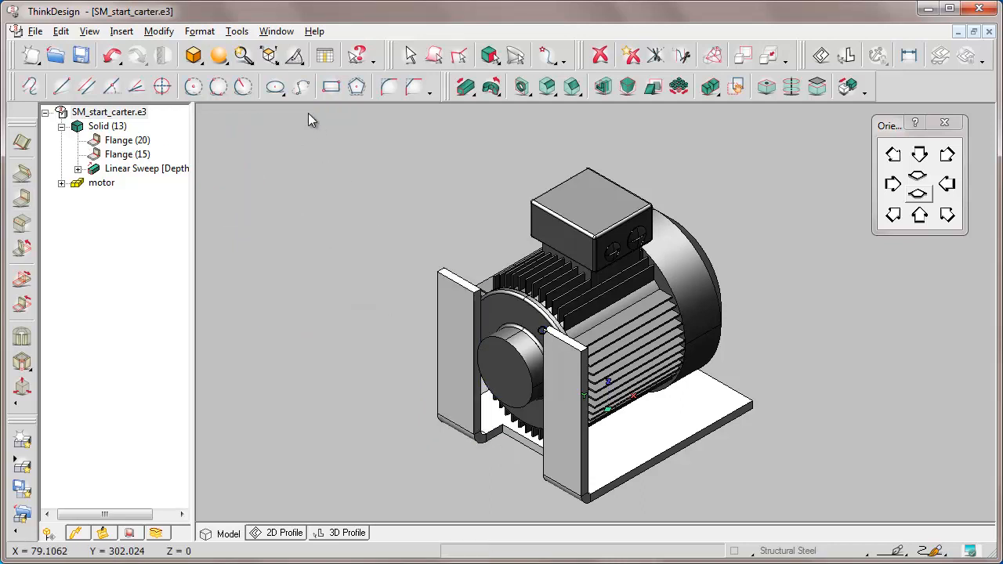
Step: Redefine the first flange with a length of 120 mm and rebuild the model
{"action": "left_click", "coordinate": [119, 141]}
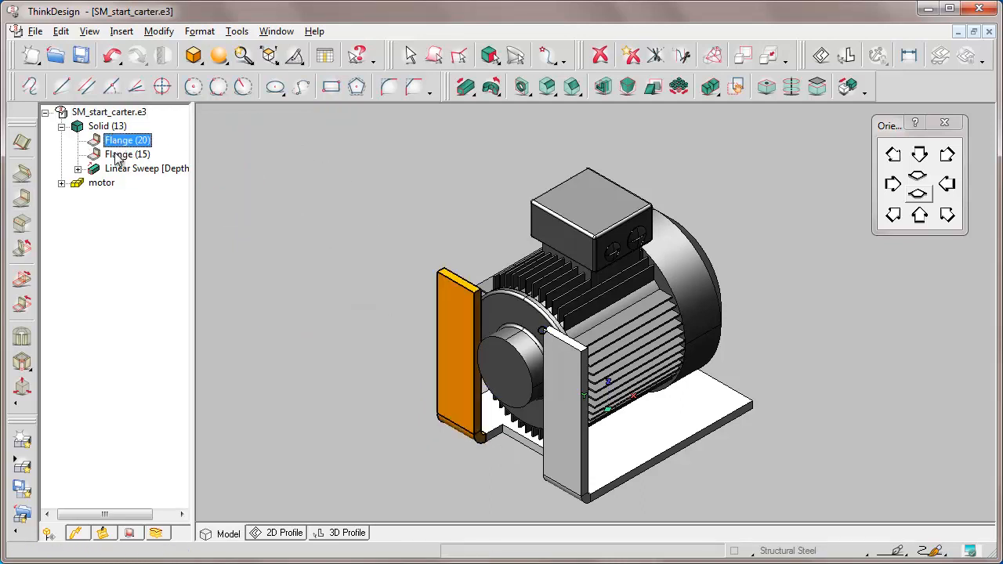
{"action": "left_click", "coordinate": [118, 154]}
{"action": "right_click", "coordinate": [117, 156]}
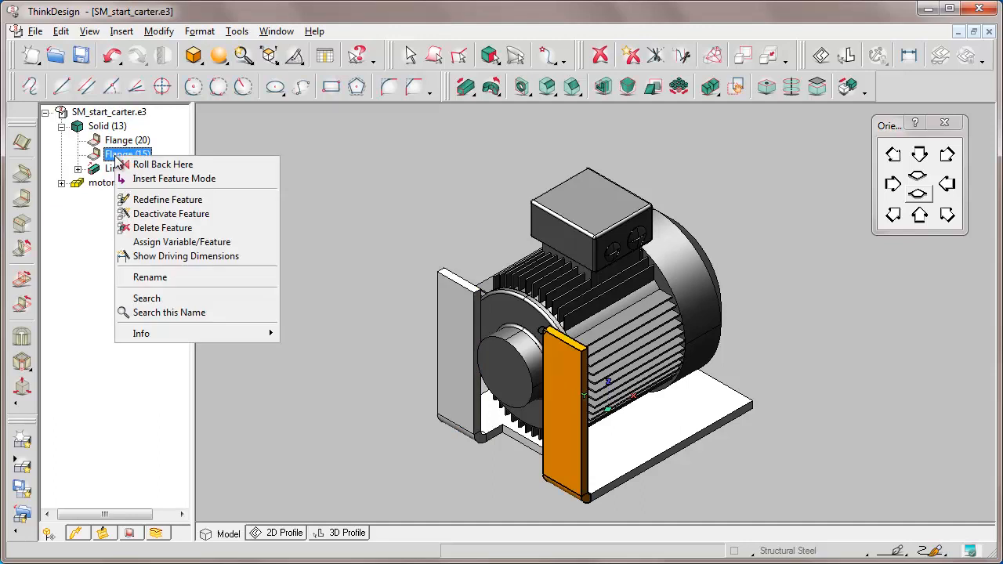
{"action": "left_click", "coordinate": [145, 200]}
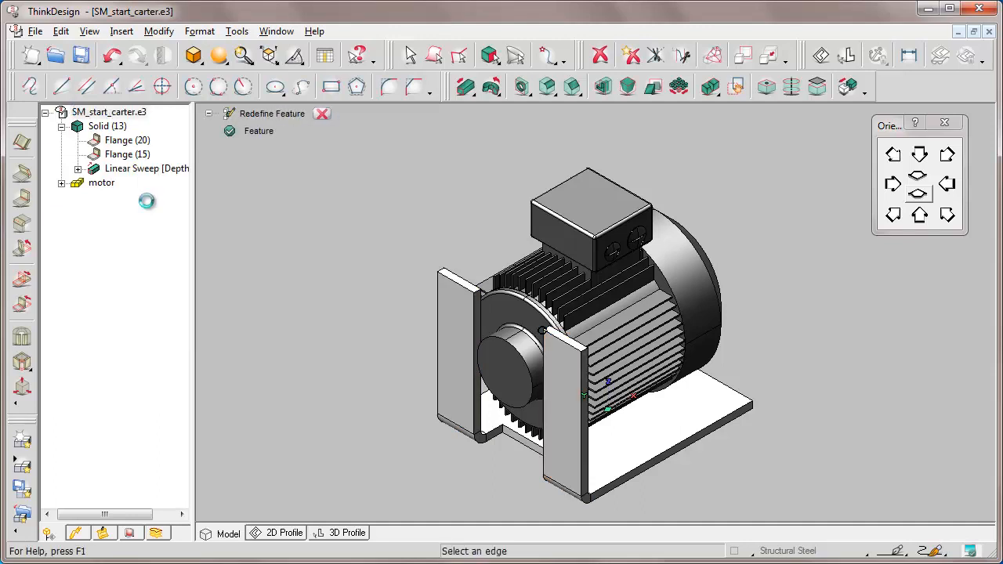
{"action": "left_click", "coordinate": [592, 421]}
{"action": "type", "text": "120"}
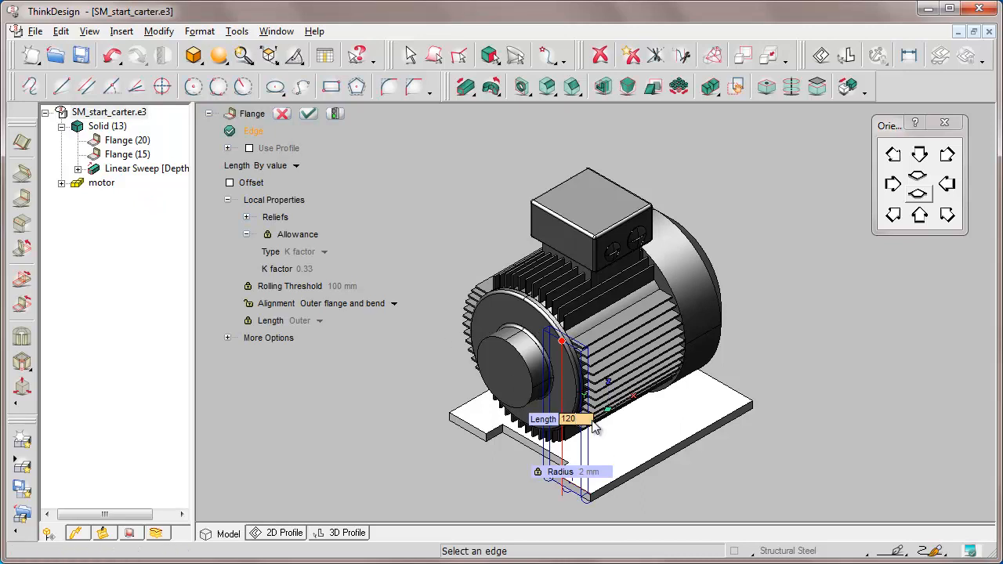
{"action": "key", "text": "Return"}
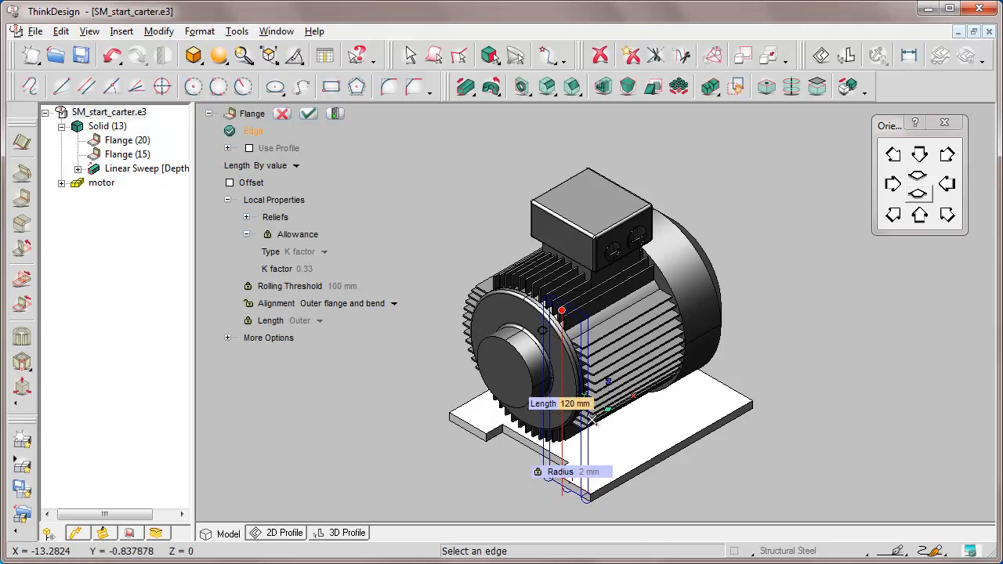
{"action": "left_click", "coordinate": [335, 114]}
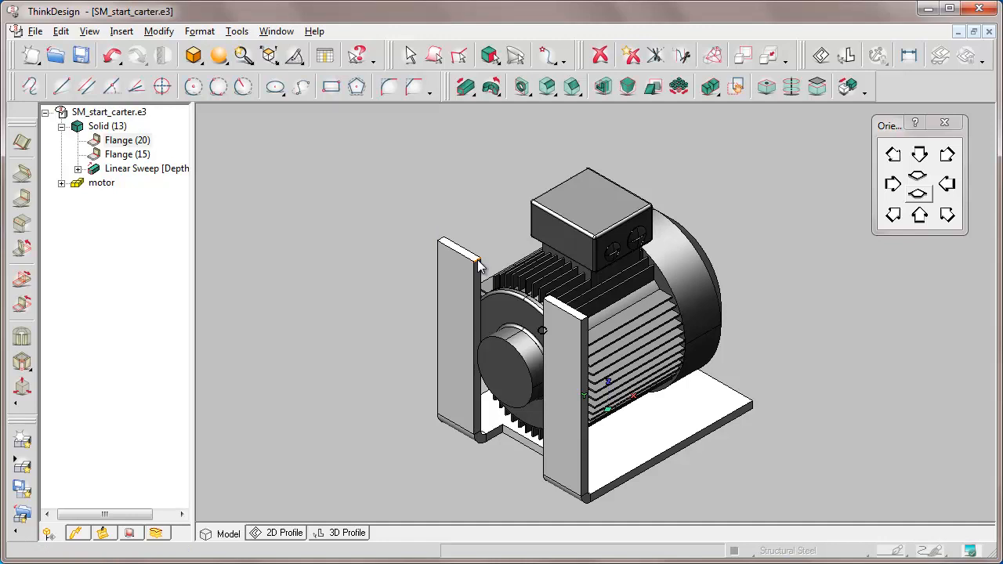
Step: Redefine the base plate's linear sweep with a depth of 2 mm and rebuild the model
{"action": "left_click_drag", "start_coordinate": [195, 110], "coordinate": [254, 111]}
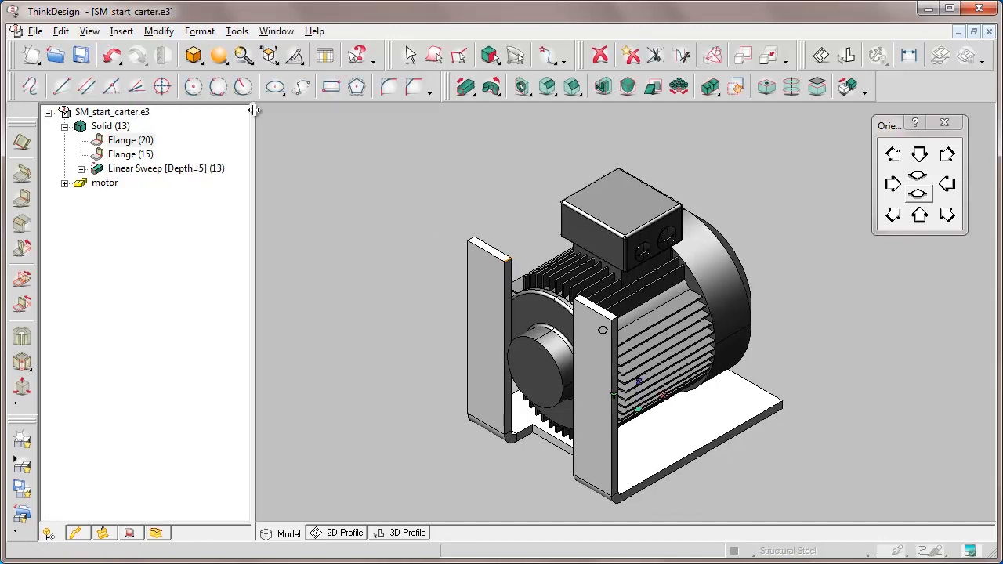
{"action": "right_click", "coordinate": [125, 173]}
{"action": "left_click", "coordinate": [158, 249]}
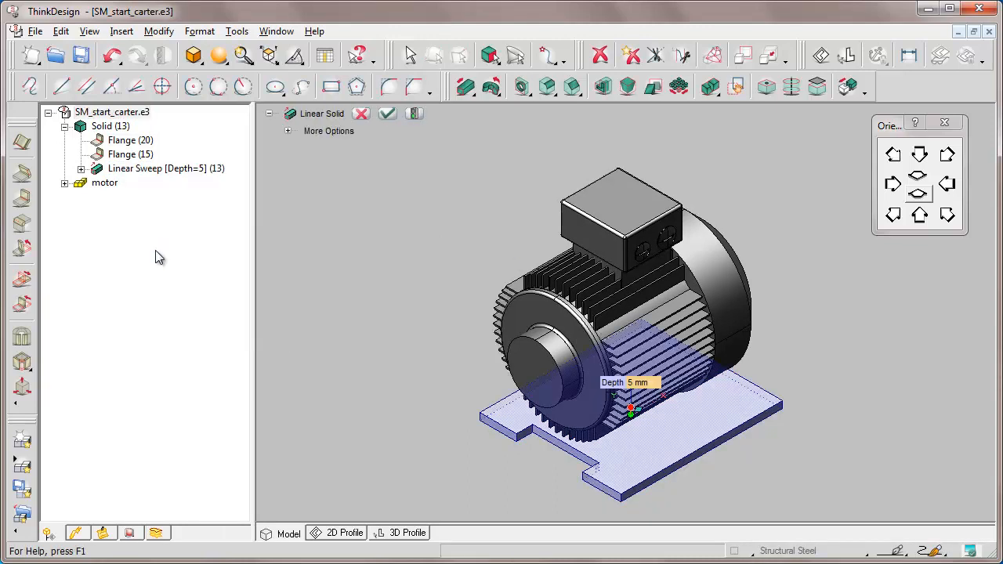
{"action": "left_click", "coordinate": [646, 384]}
{"action": "type", "text": "2"}
{"action": "key", "text": "Return"}
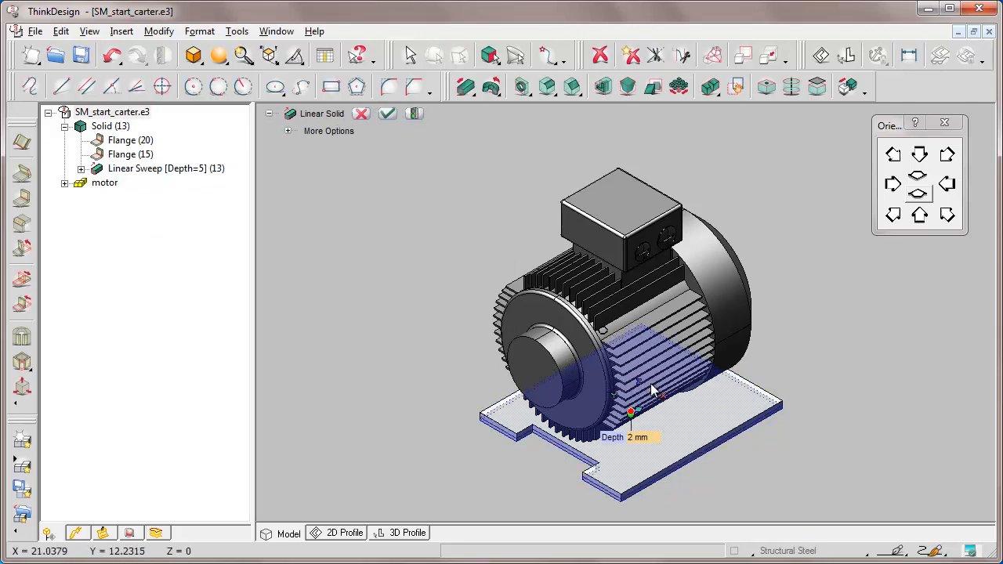
{"action": "left_click", "coordinate": [414, 113]}
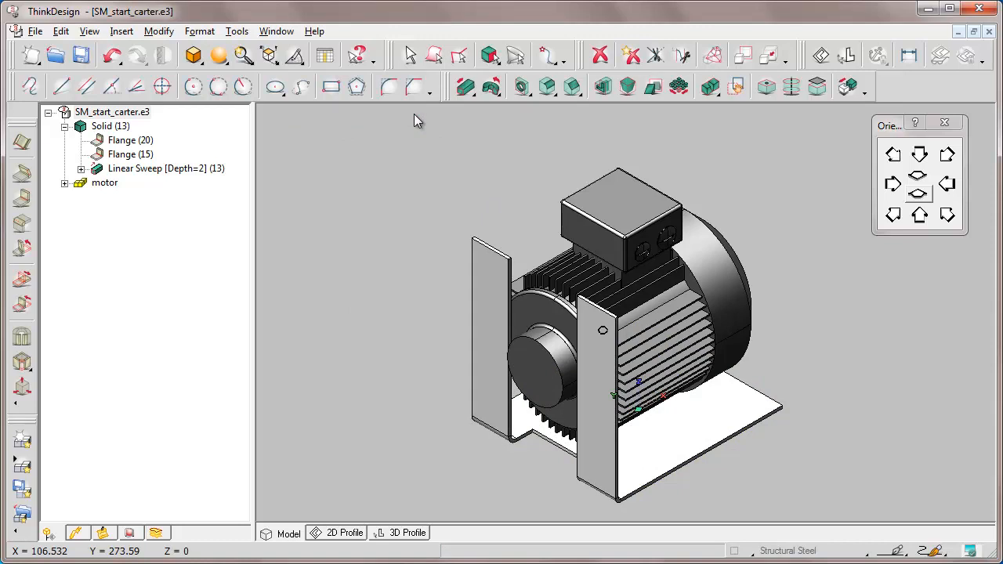
Step: Start a flange on the base plate's recessed front edge between the two tabs, with a length of 15 mm
{"action": "left_click", "coordinate": [22, 198]}
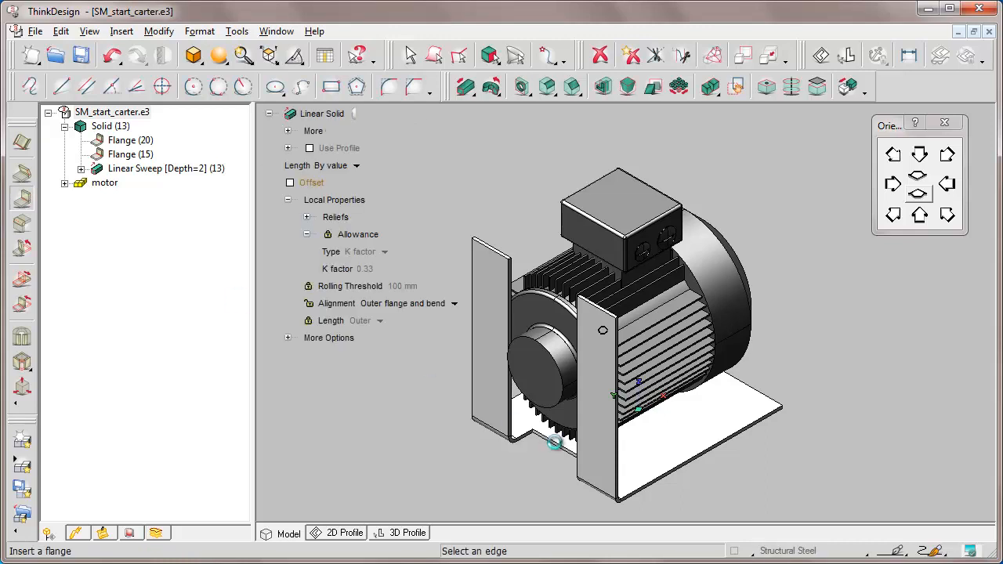
{"action": "left_click", "coordinate": [555, 444]}
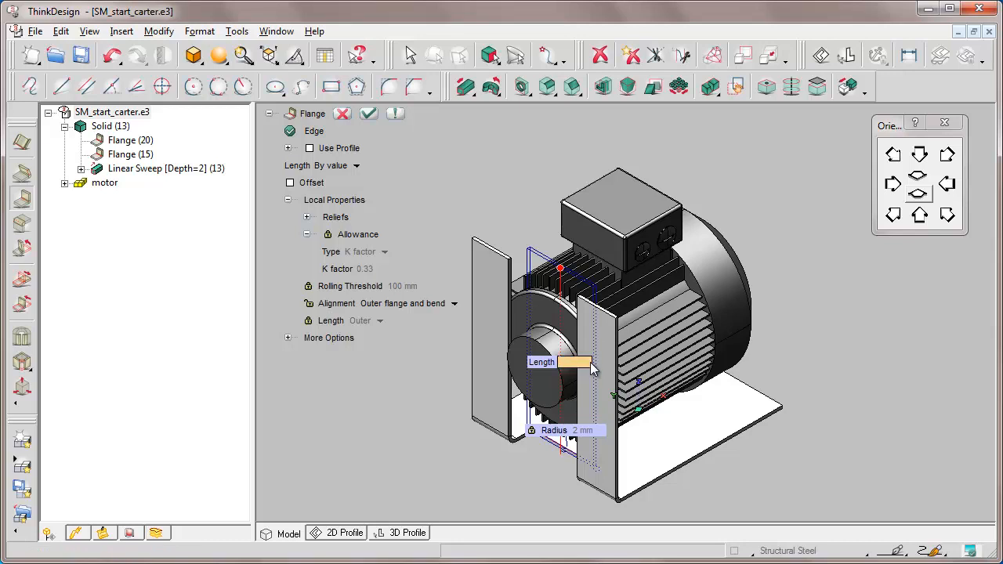
{"action": "key", "text": "Return"}
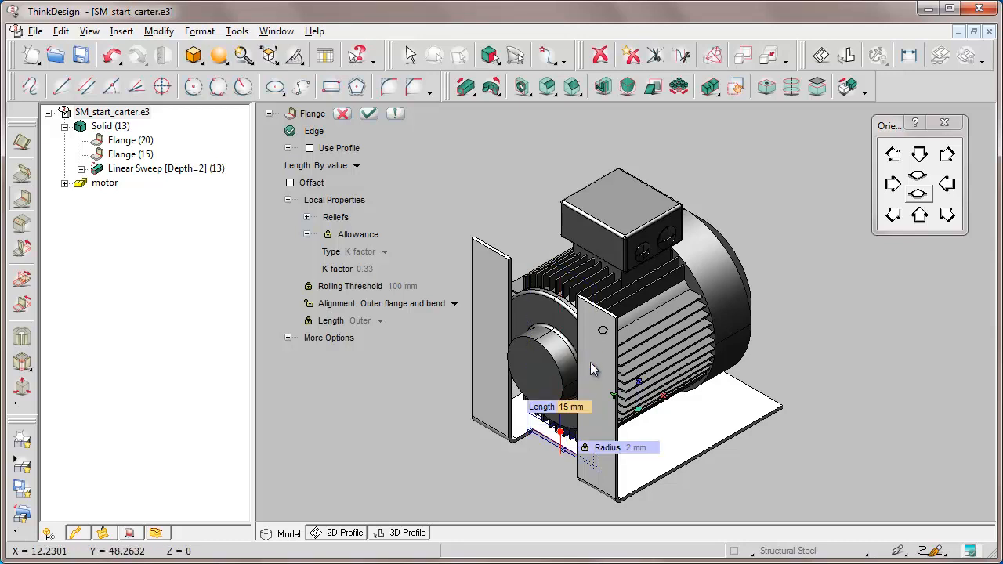
Step: Give the middle front flange a distance offset of 6 mm and create it
{"action": "left_click", "coordinate": [290, 182]}
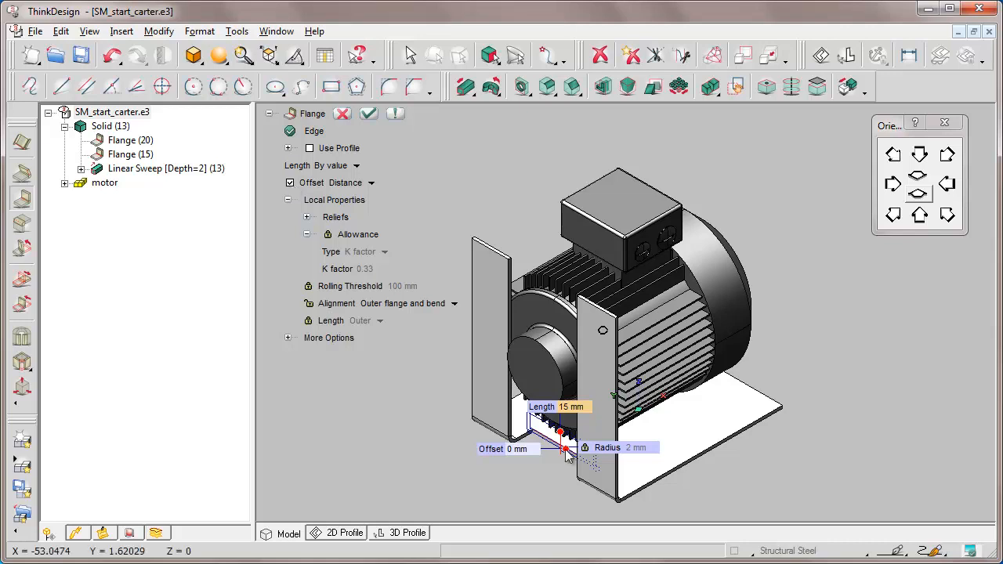
{"action": "left_click_drag", "start_coordinate": [564, 449], "coordinate": [535, 474]}
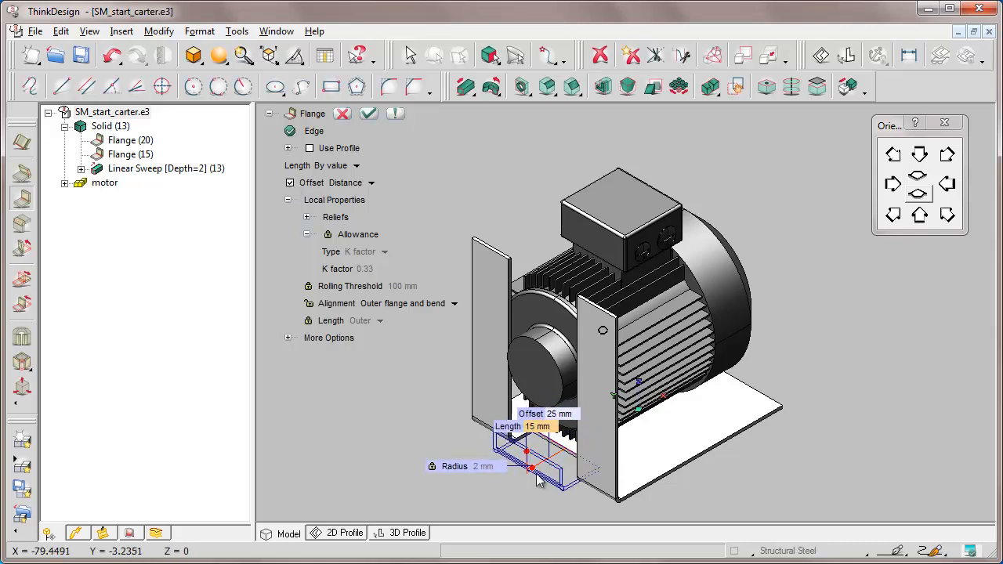
{"action": "left_click_drag", "start_coordinate": [537, 481], "coordinate": [544, 462]}
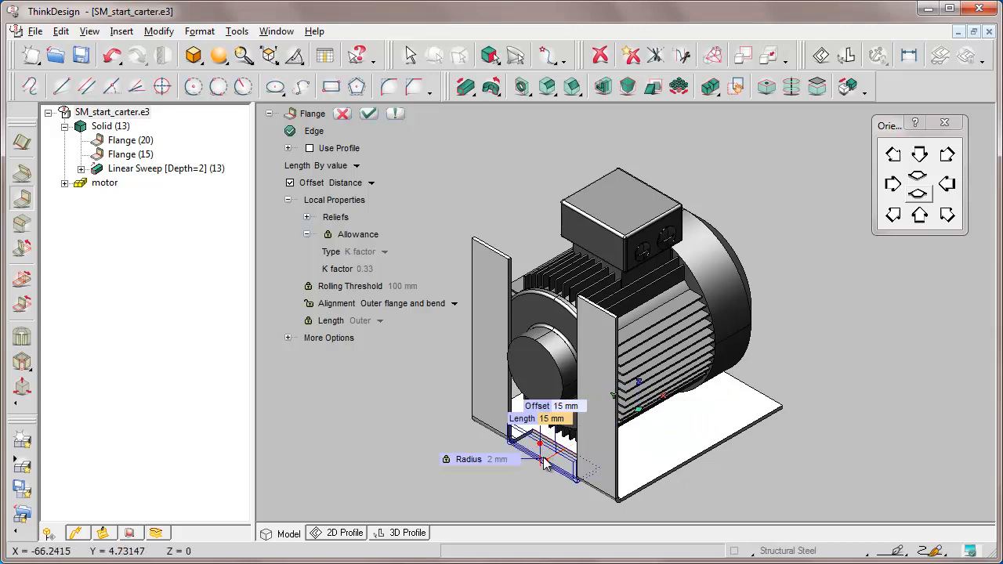
{"action": "left_click", "coordinate": [580, 407]}
{"action": "type", "text": "6"}
{"action": "key", "text": "Return"}
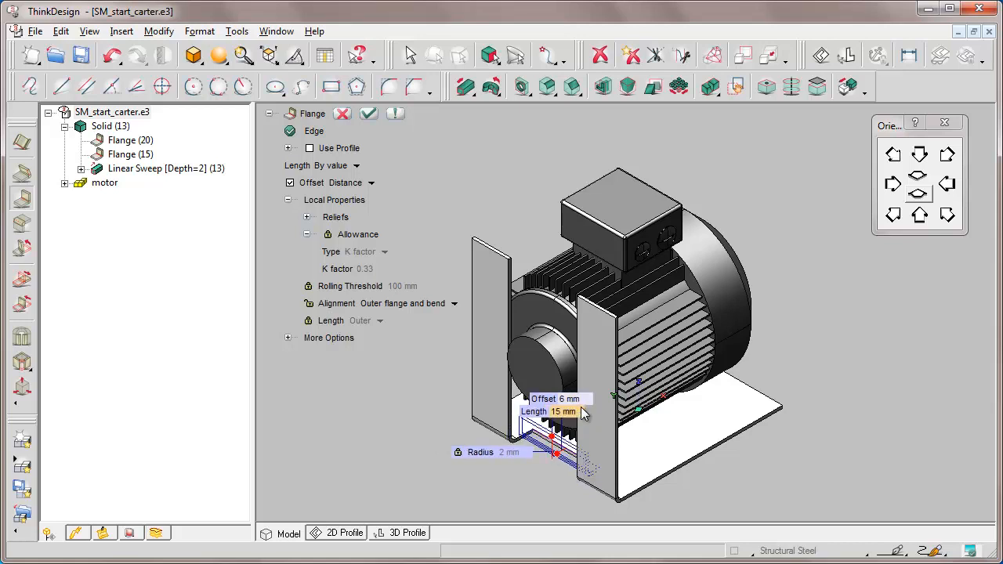
{"action": "left_click", "coordinate": [369, 115]}
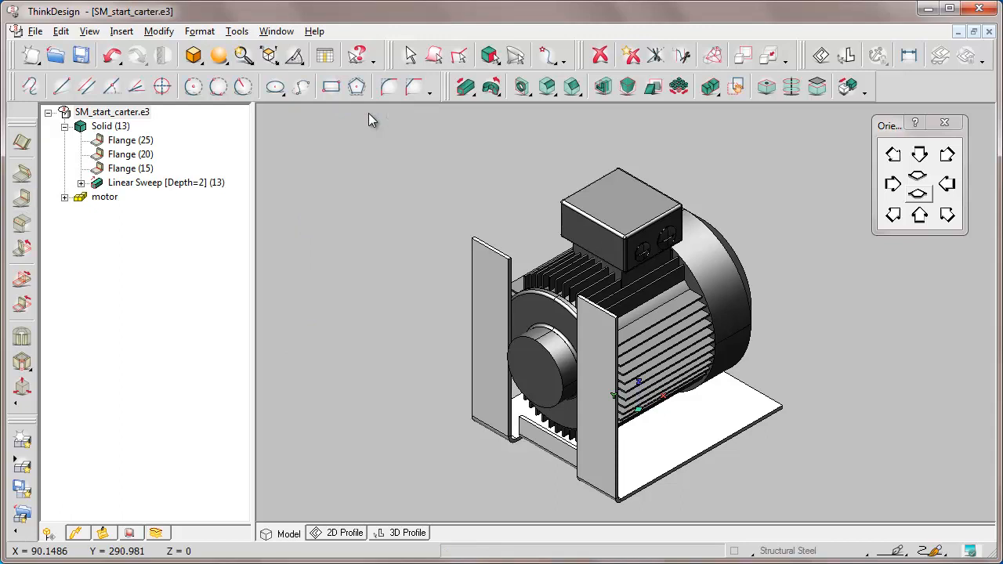
Step: Open the casing solid's properties at the general Sheet Metal bend settings, with the model shown from the side
{"action": "key", "text": "ctrl+w"}
{"action": "left_click", "coordinate": [422, 159]}
{"action": "left_click", "coordinate": [790, 495]}
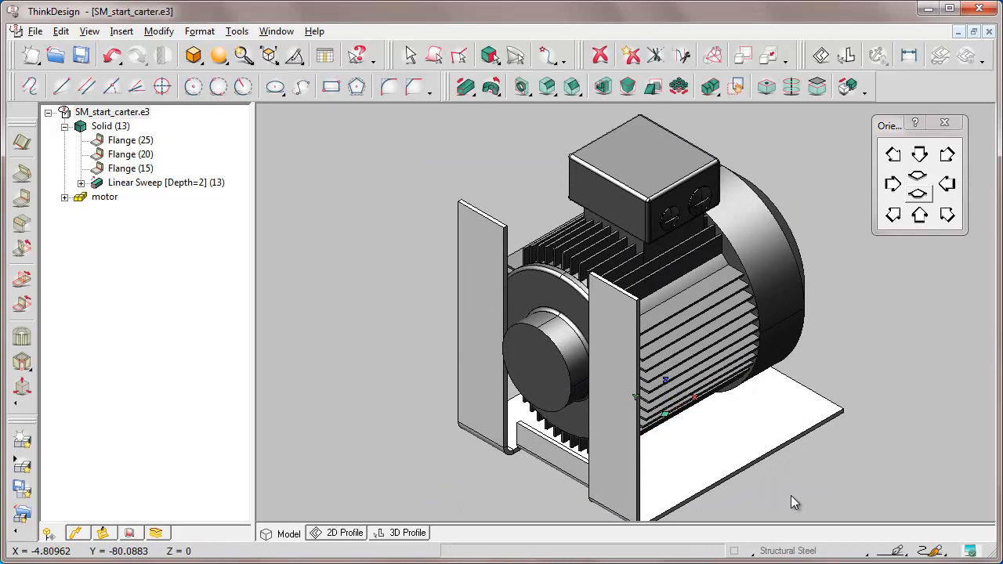
{"action": "right_click", "coordinate": [96, 129]}
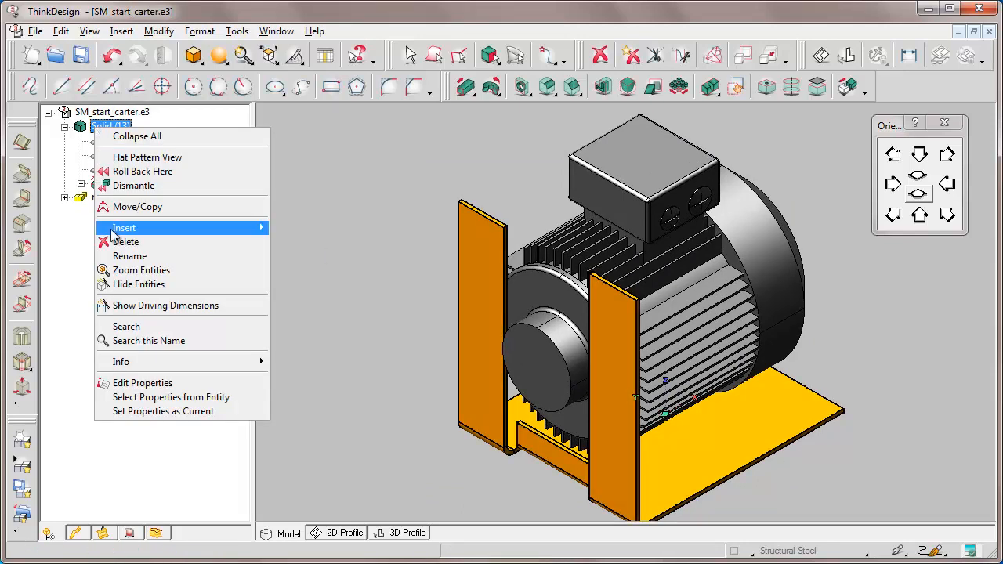
{"action": "left_click", "coordinate": [142, 382]}
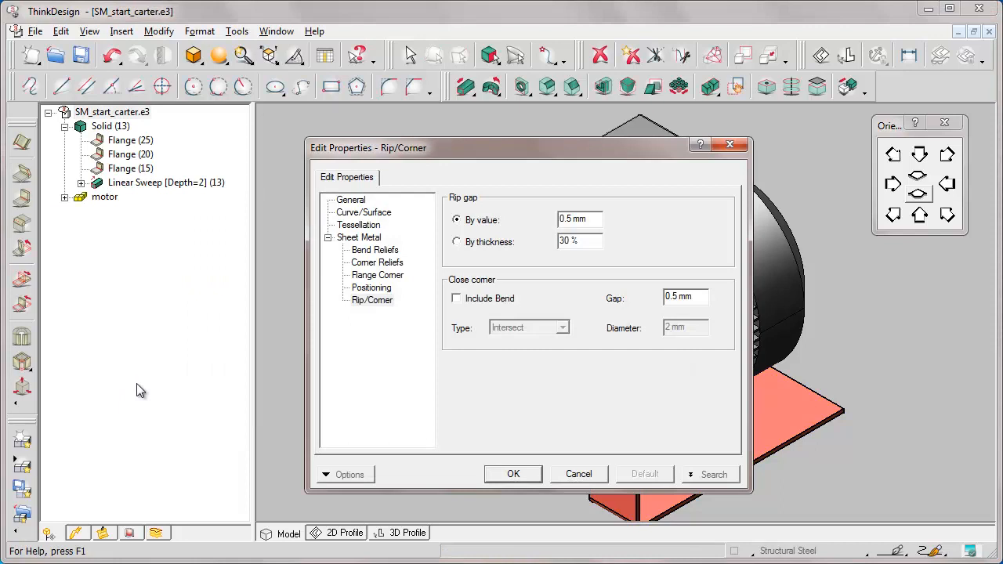
{"action": "left_click_drag", "start_coordinate": [370, 155], "coordinate": [156, 191]}
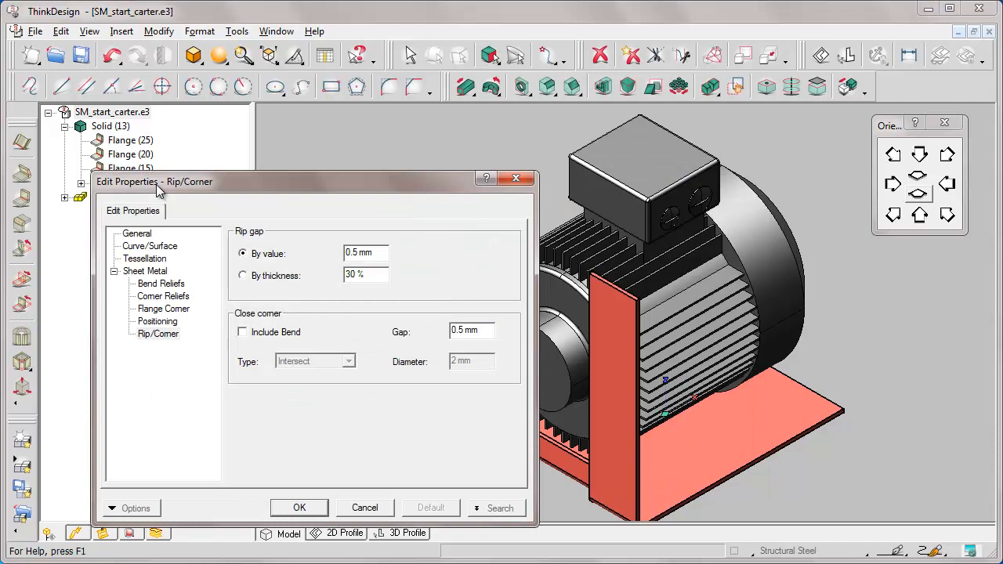
{"action": "left_click", "coordinate": [920, 196]}
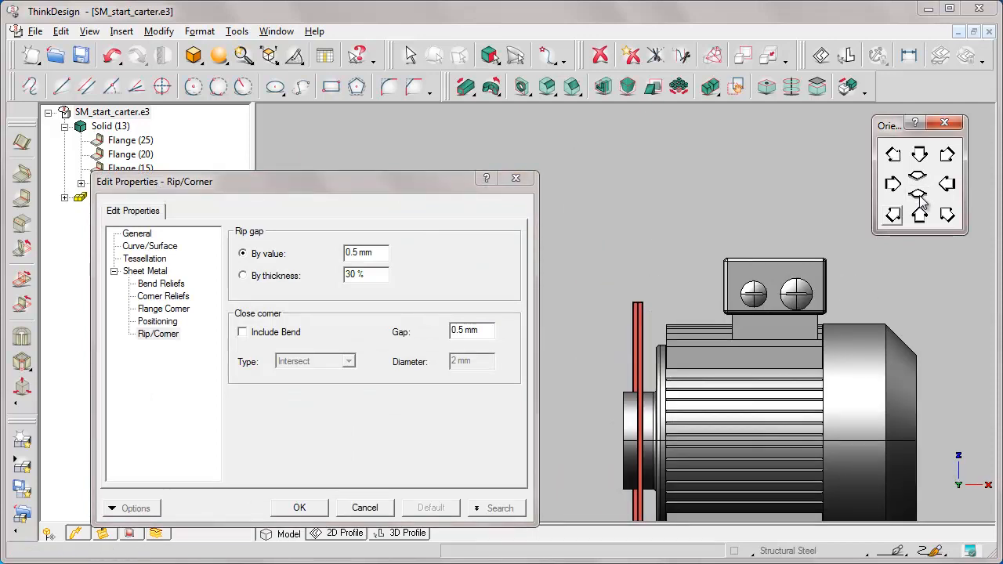
{"action": "middle_click_drag", "start_coordinate": [757, 351], "coordinate": [744, 223]}
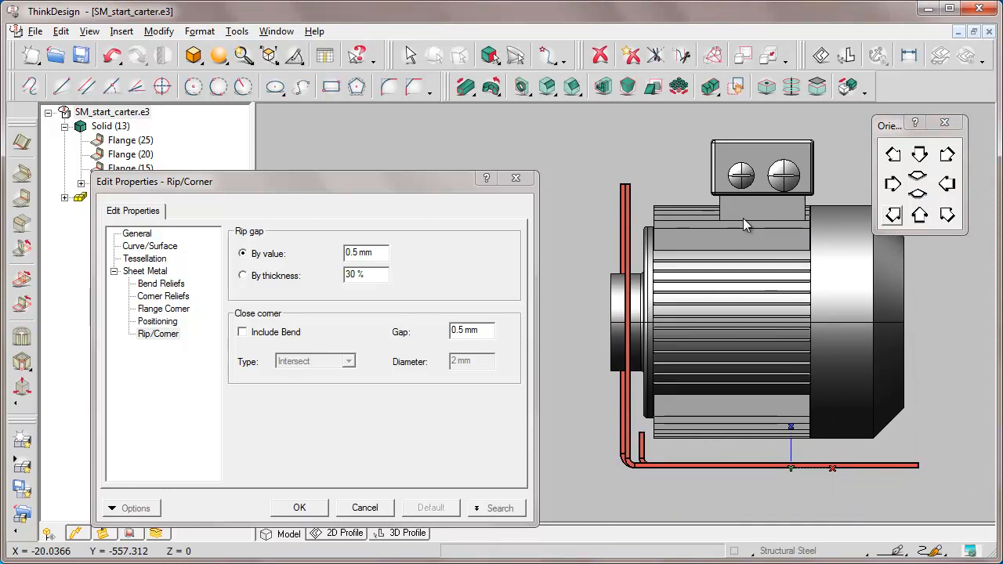
{"action": "left_click", "coordinate": [137, 271]}
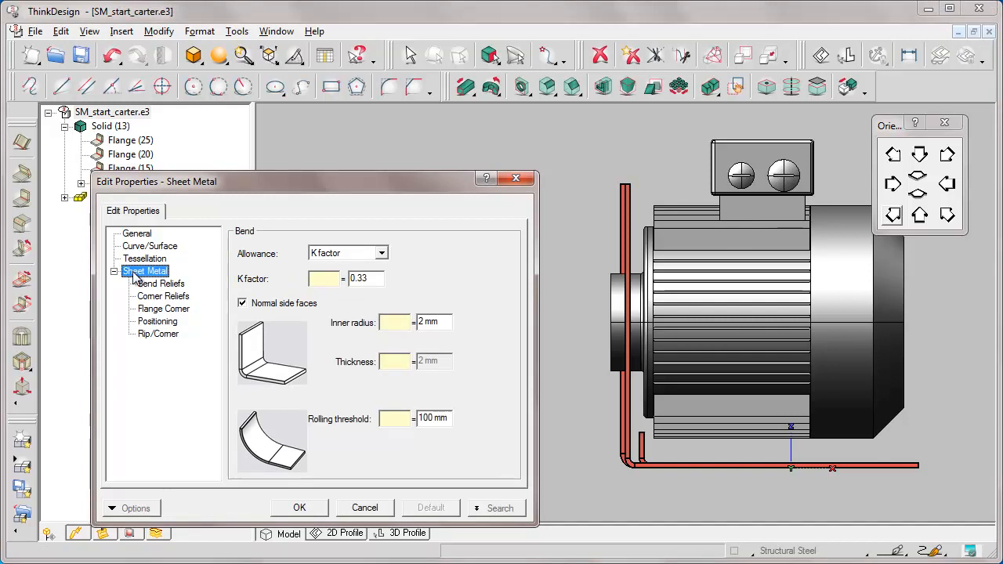
Step: Set the solid's K factor to 0.8 and inner radius to 1 mm, disable Normal side faces, and apply the properties
{"action": "left_click", "coordinate": [372, 284]}
{"action": "key", "text": "BackSpace"}
{"action": "key", "text": "BackSpace"}
{"action": "type", "text": "8"}
{"action": "key", "text": "Tab"}
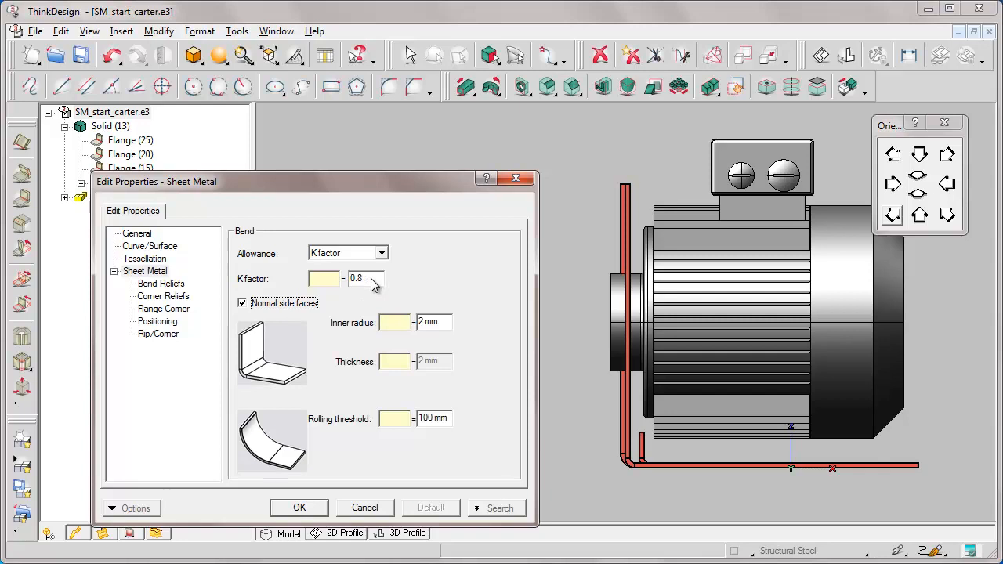
{"action": "left_click", "coordinate": [442, 325]}
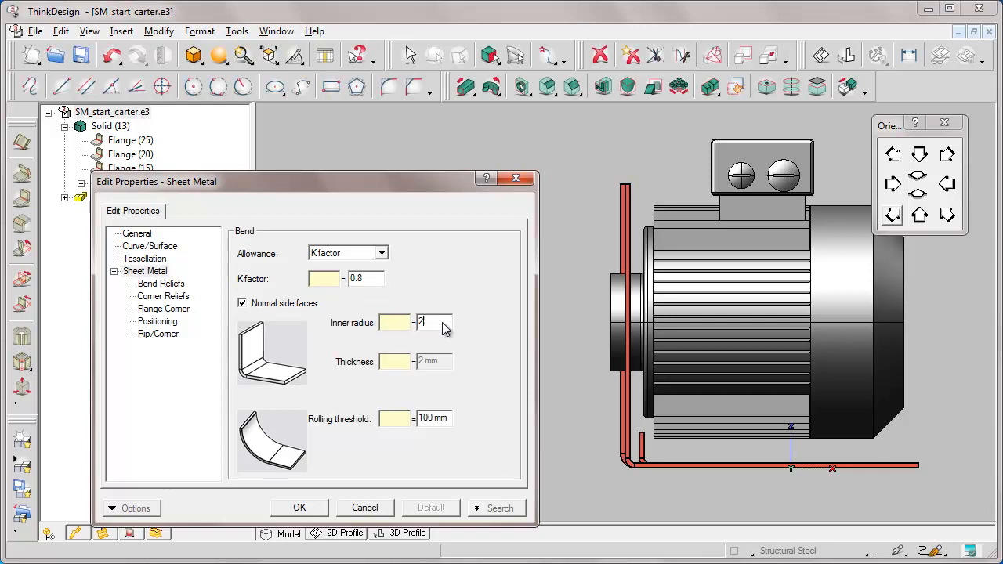
{"action": "type", "text": "1"}
{"action": "key", "text": "Tab"}
{"action": "left_click", "coordinate": [243, 304]}
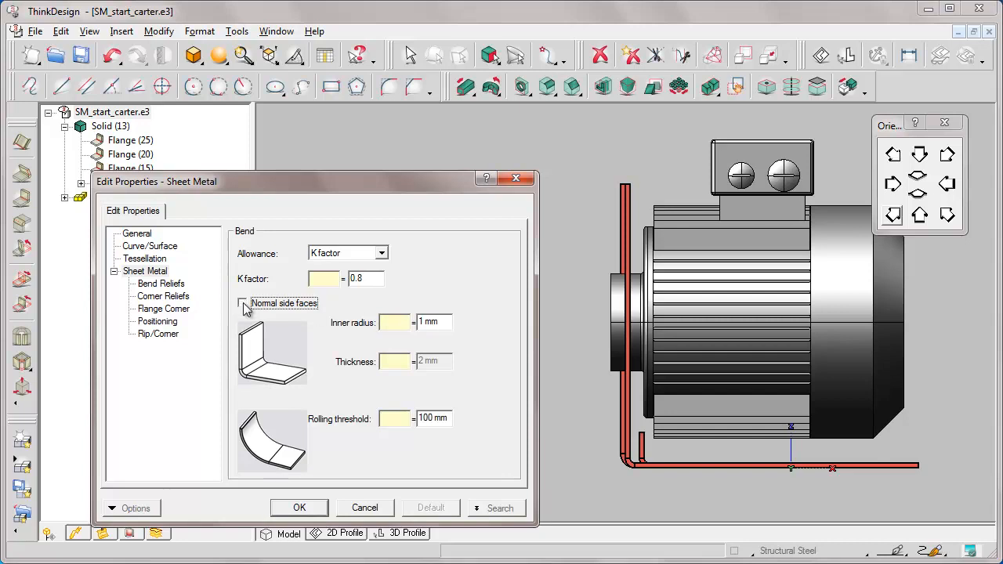
{"action": "left_click", "coordinate": [299, 507]}
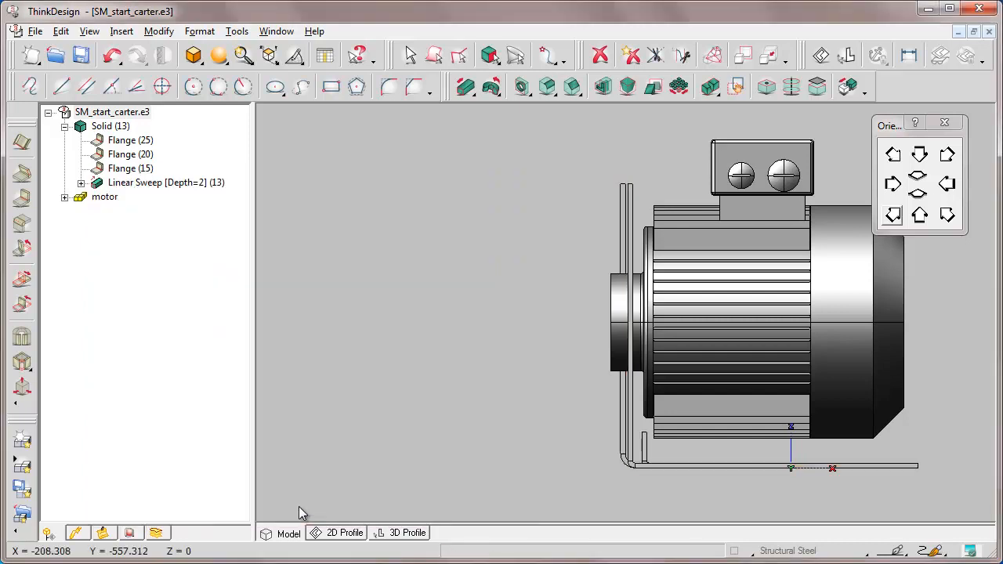
Step: Redefine the second front flange to use the solid's default 1 mm bend radius and rebuild the model
{"action": "key", "text": "ctrl+w"}
{"action": "left_click", "coordinate": [552, 327]}
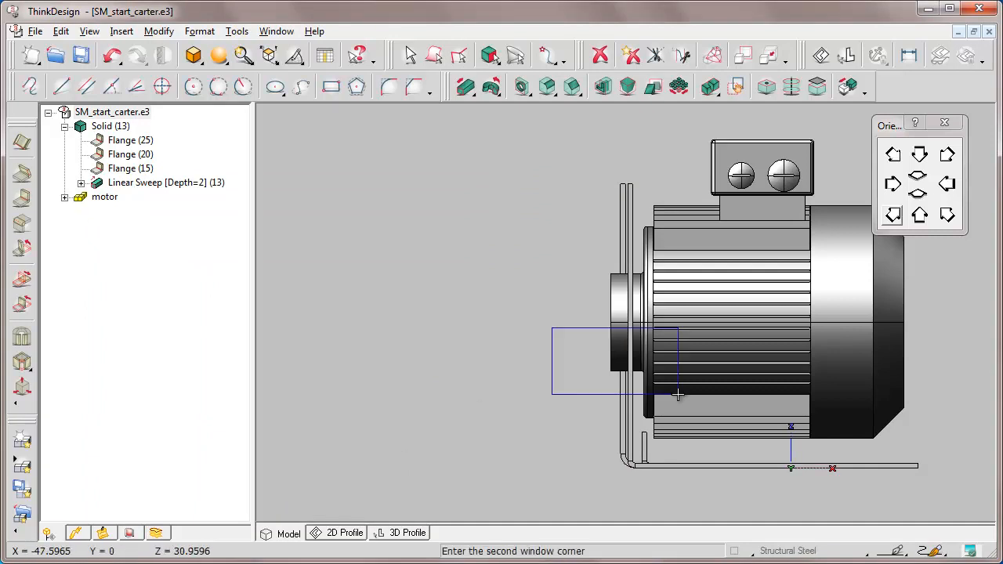
{"action": "left_click", "coordinate": [859, 489]}
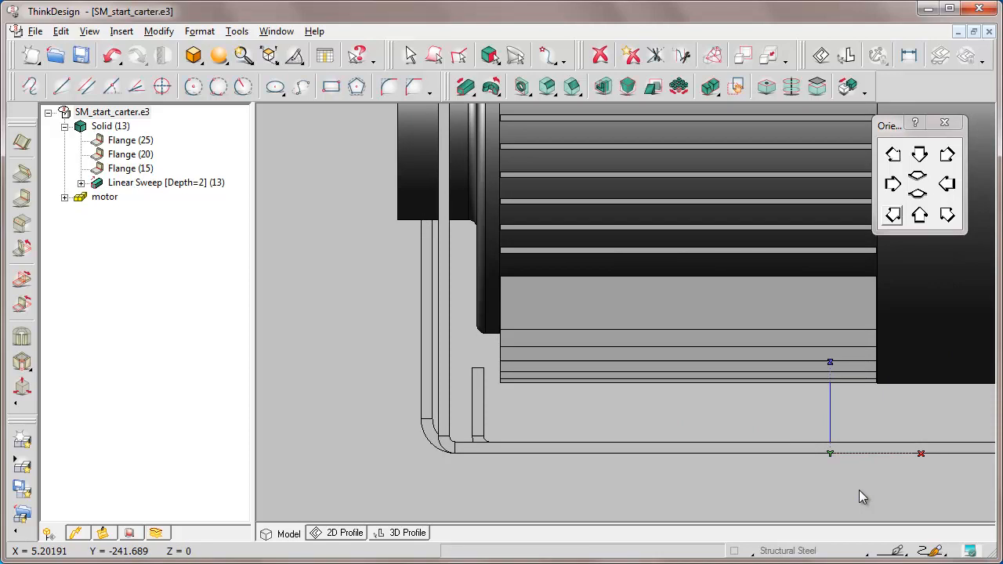
{"action": "left_click", "coordinate": [103, 128]}
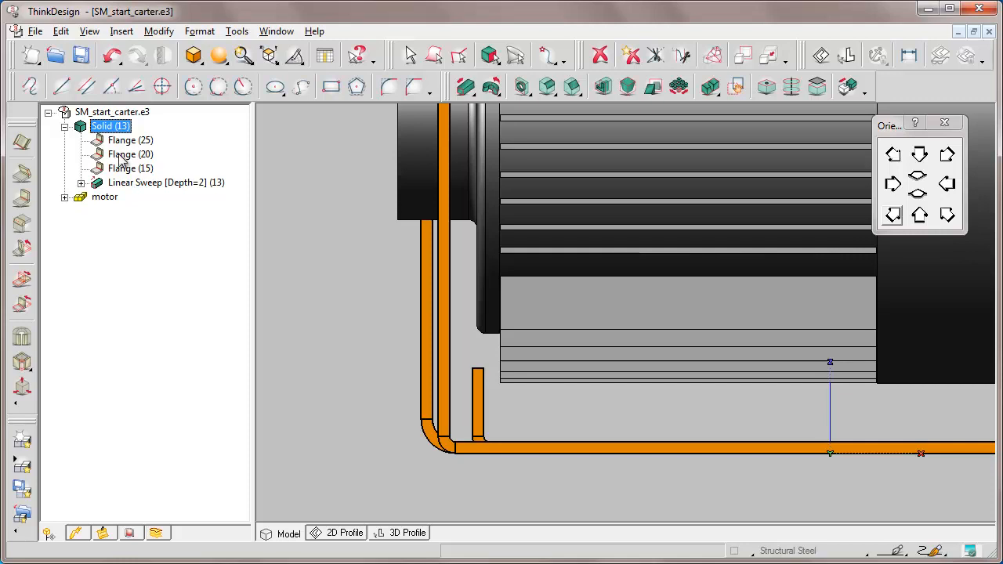
{"action": "right_click", "coordinate": [123, 156]}
{"action": "left_click", "coordinate": [168, 199]}
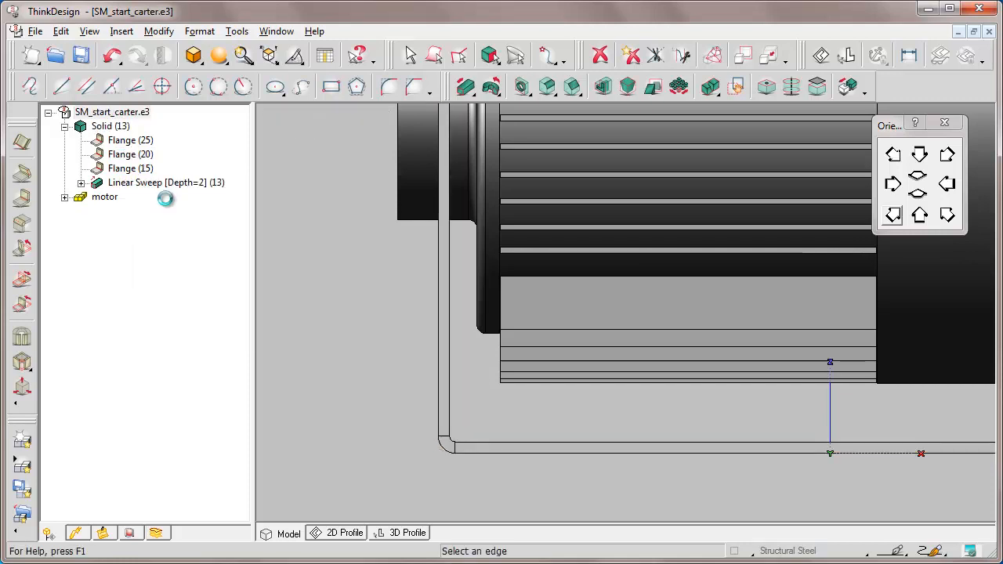
{"action": "left_click", "coordinate": [893, 215]}
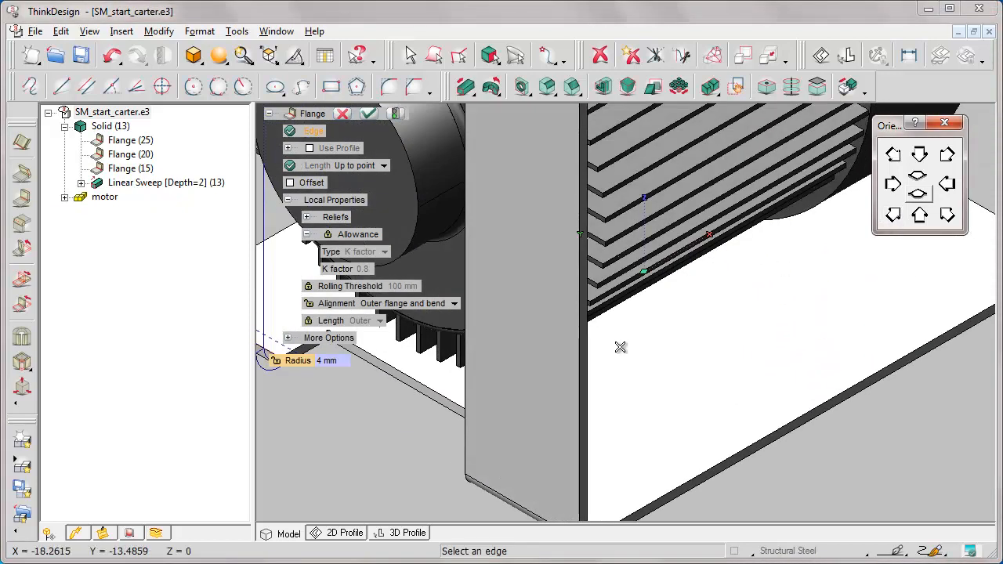
{"action": "middle_click_drag", "start_coordinate": [618, 347], "coordinate": [861, 353]}
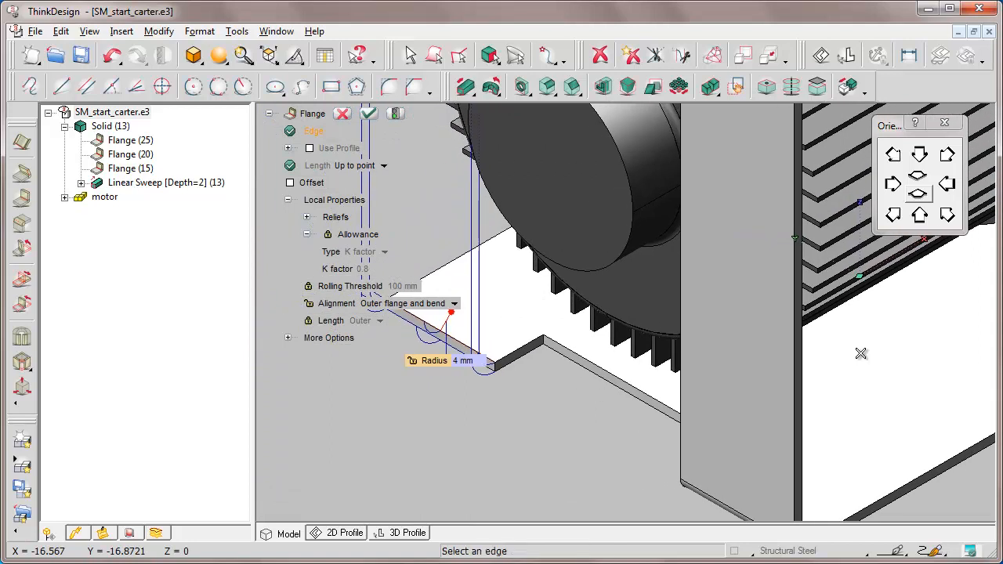
{"action": "left_click", "coordinate": [413, 360]}
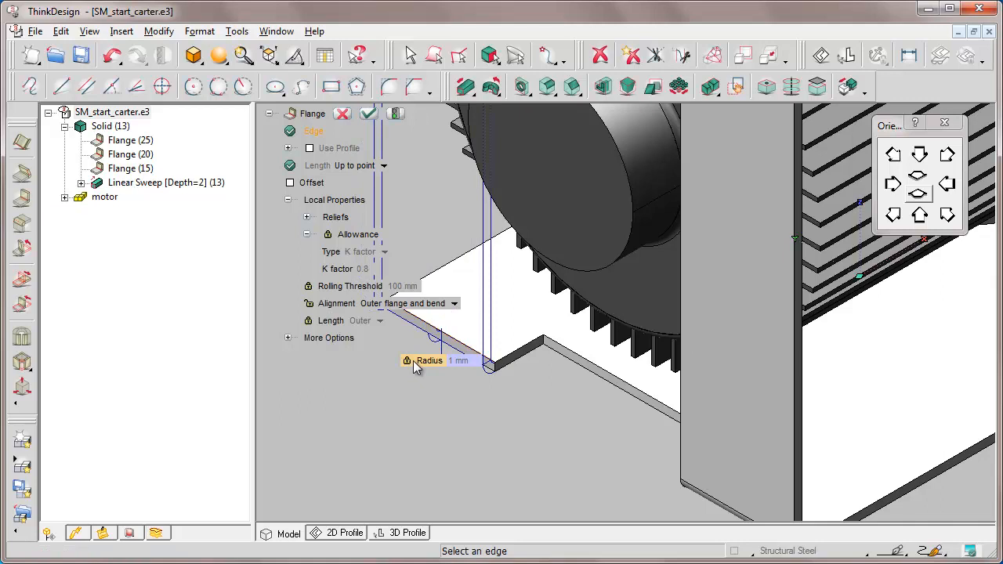
{"action": "left_click", "coordinate": [396, 114]}
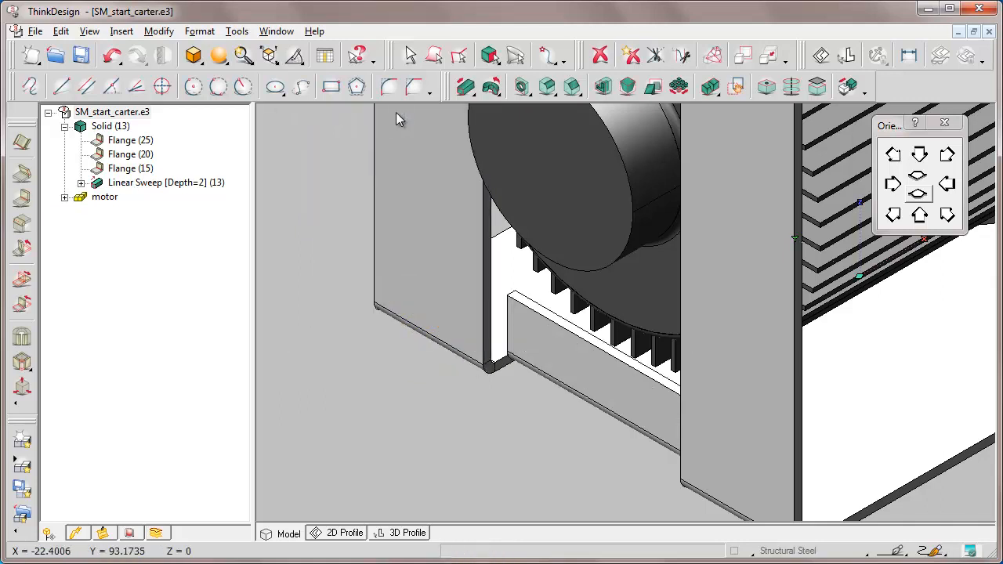
Step: Start a flange on the base plate's rear edge, behind the motor, with the offset disabled
{"action": "key", "text": "f"}
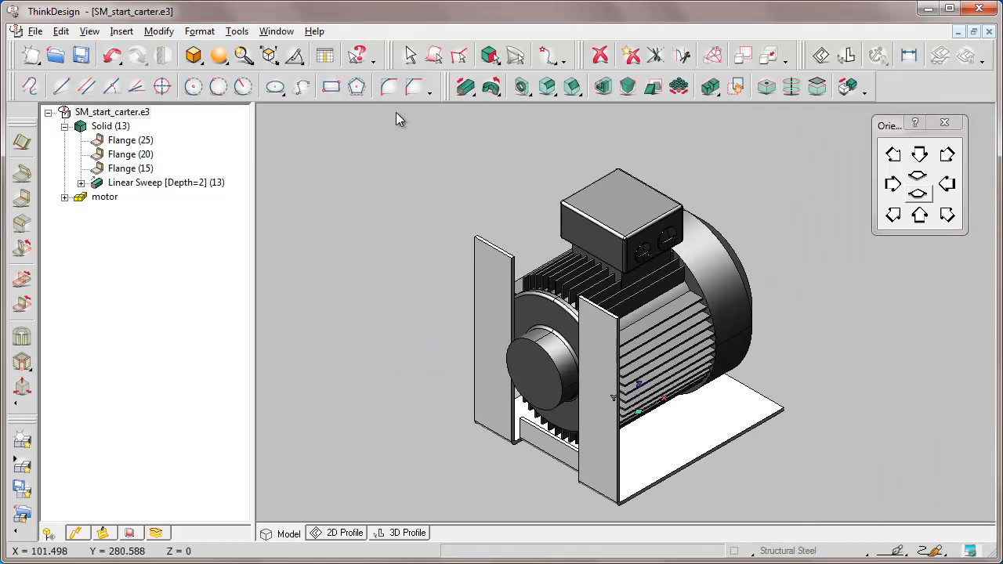
{"action": "left_click", "coordinate": [947, 216]}
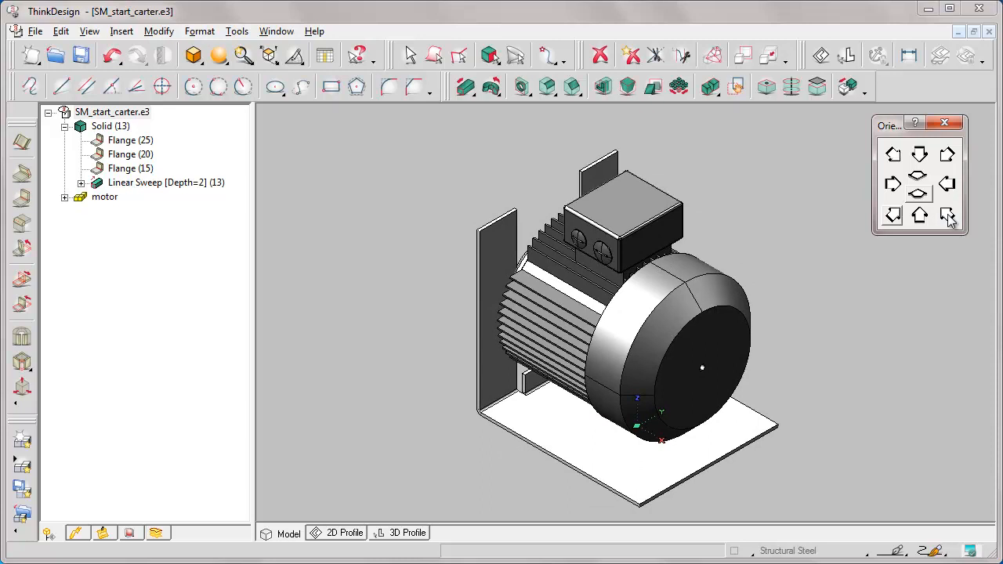
{"action": "left_click", "coordinate": [22, 198]}
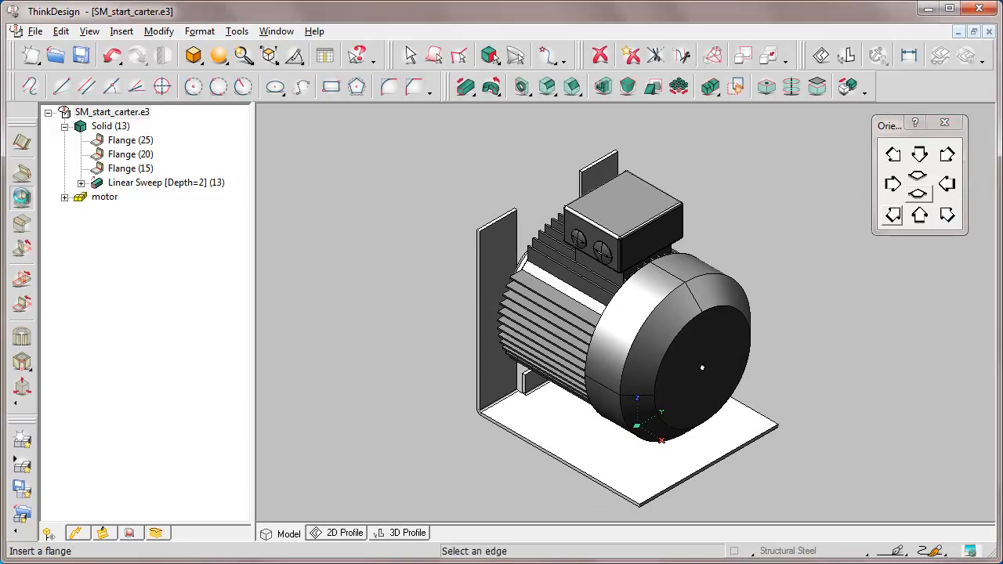
{"action": "left_click", "coordinate": [712, 465]}
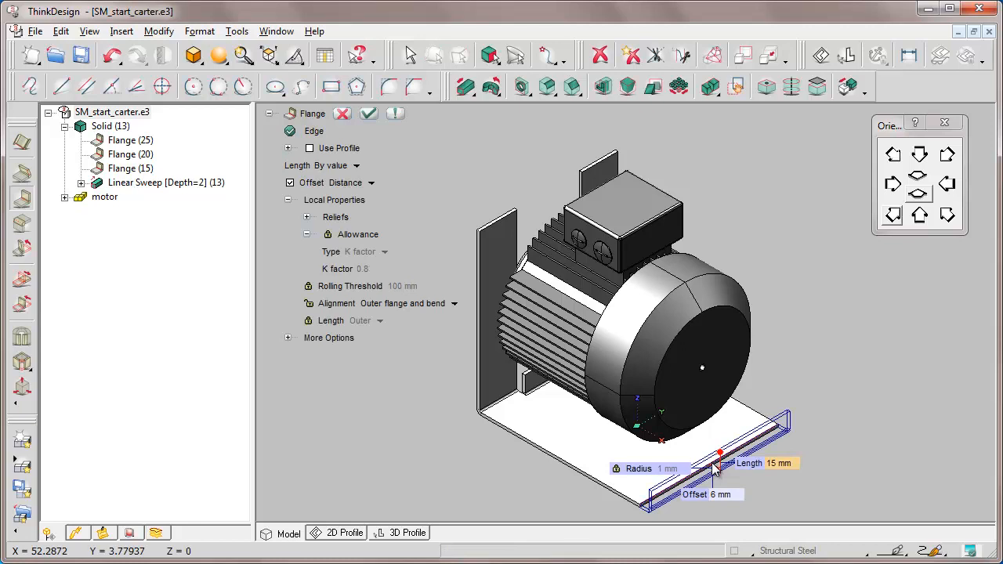
{"action": "left_click", "coordinate": [290, 183]}
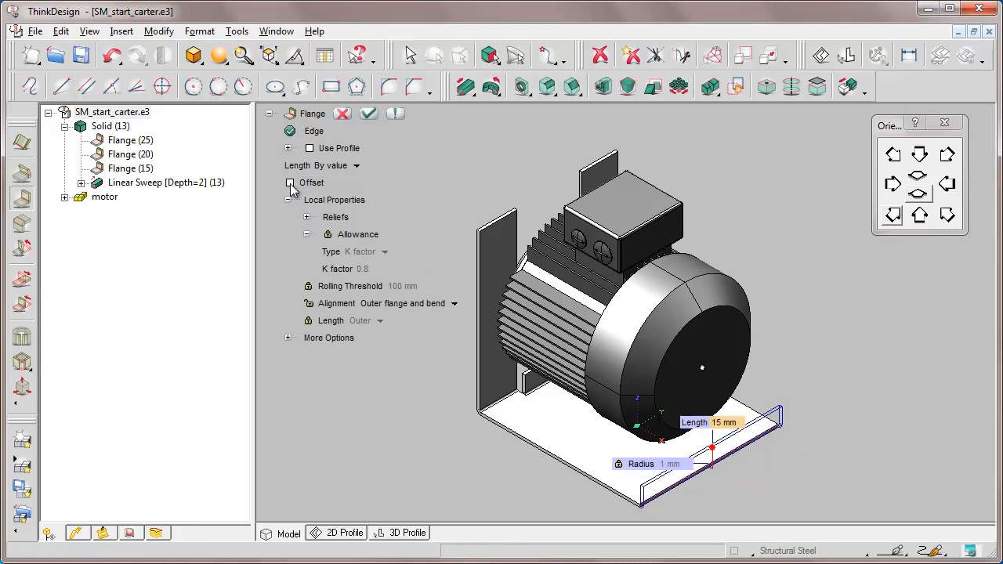
Step: Set the rear flange's length to 100 mm and return its alignment to the solid's default Inner flange
{"action": "left_click", "coordinate": [739, 426]}
{"action": "type", "text": "100"}
{"action": "key", "text": "Return"}
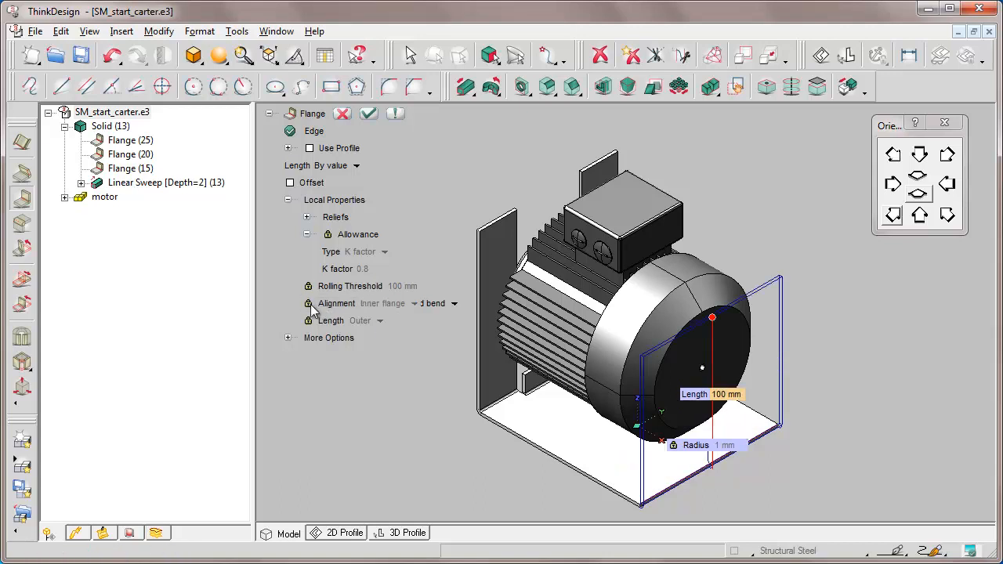
{"action": "left_click", "coordinate": [309, 305]}
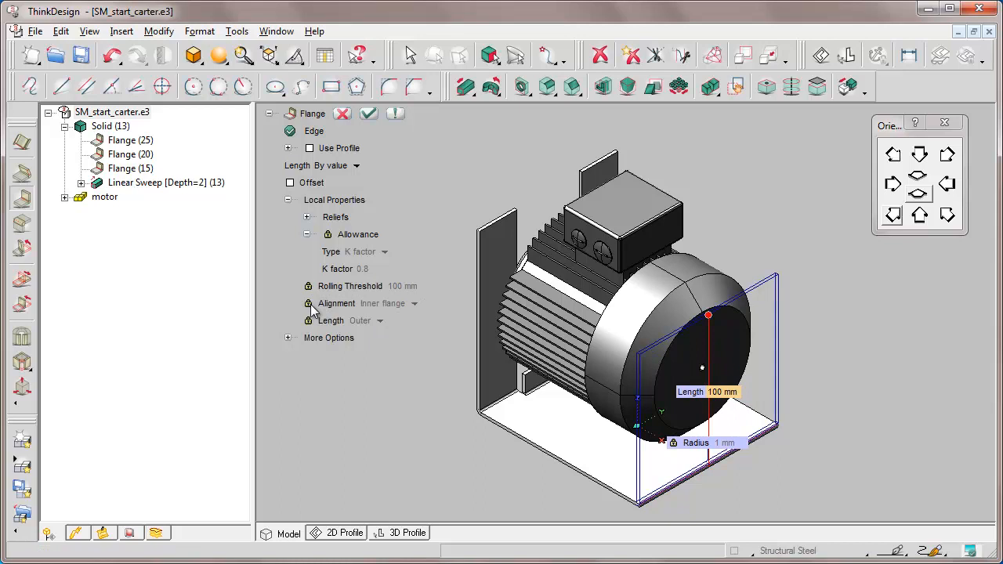
Step: Enable Orientation for the rear flange, set its angle to 70 deg from the edge face, and create it
{"action": "left_click", "coordinate": [288, 337]}
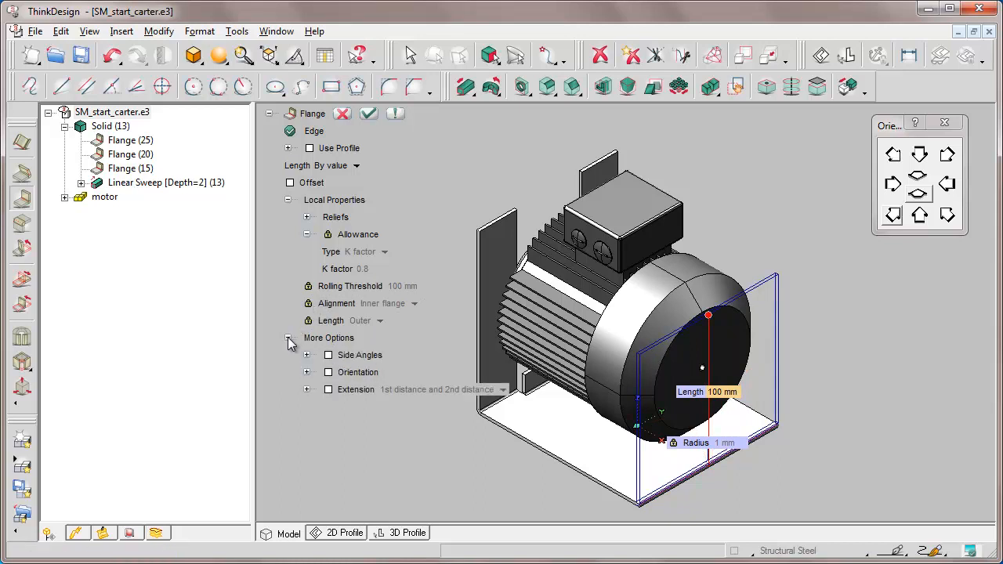
{"action": "left_click", "coordinate": [328, 373]}
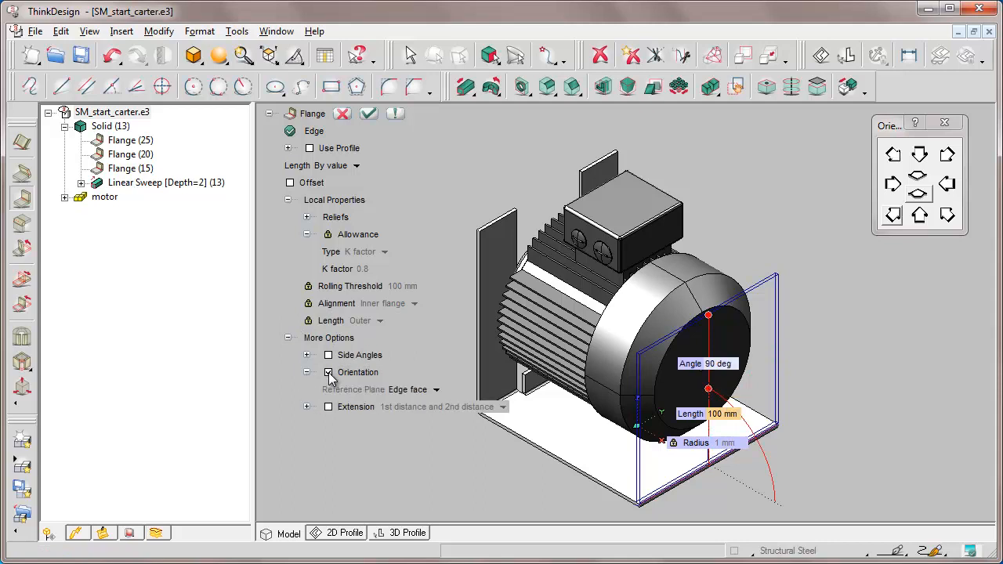
{"action": "left_click_drag", "start_coordinate": [708, 389], "coordinate": [748, 430]}
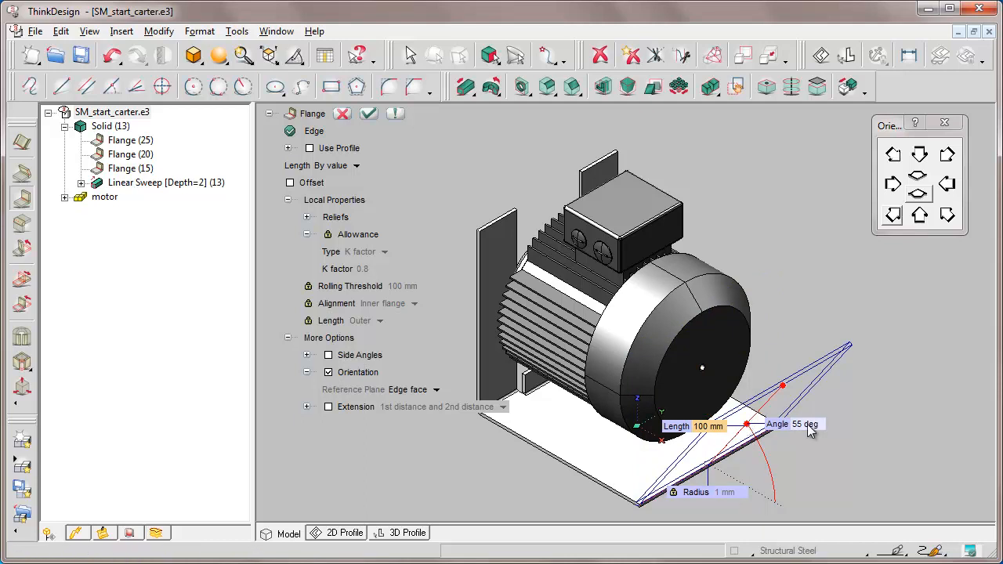
{"action": "type", "text": "70"}
{"action": "key", "text": "Return"}
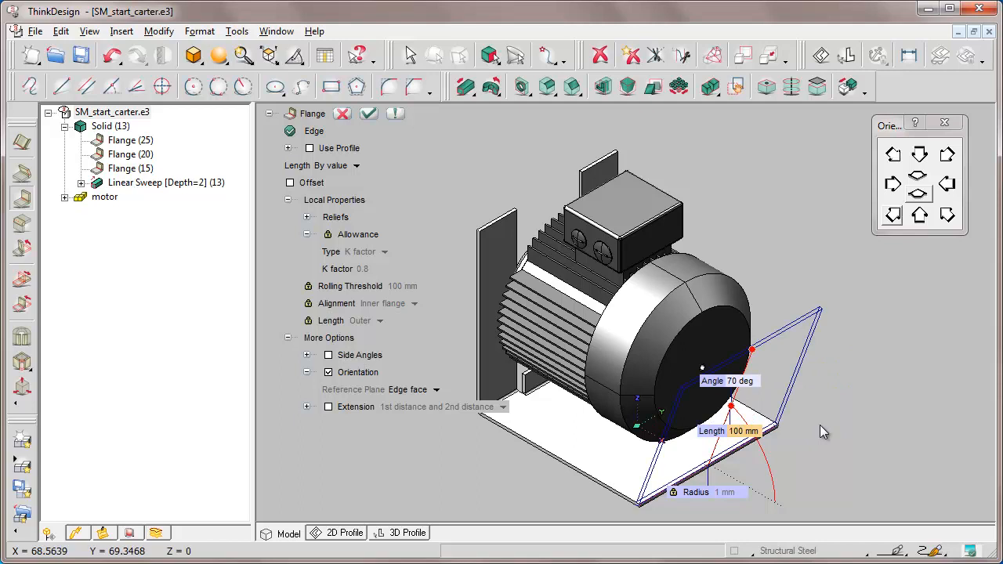
{"action": "left_click", "coordinate": [397, 114]}
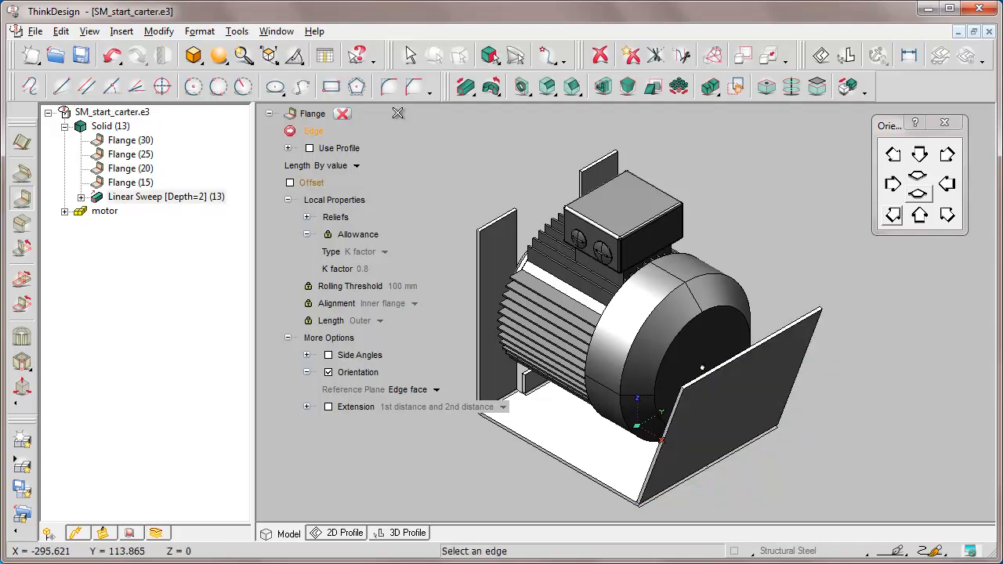
Step: Start a flange on the slanted rear flange's upper edge, using the sloped line on the motor's rear cover as orientation reference
{"action": "left_click", "coordinate": [893, 216]}
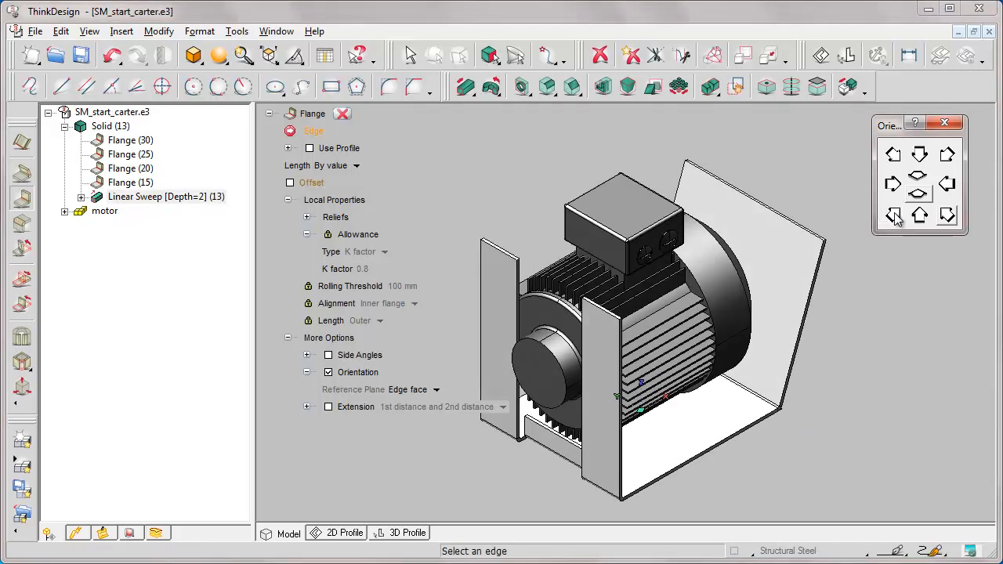
{"action": "left_click", "coordinate": [757, 205]}
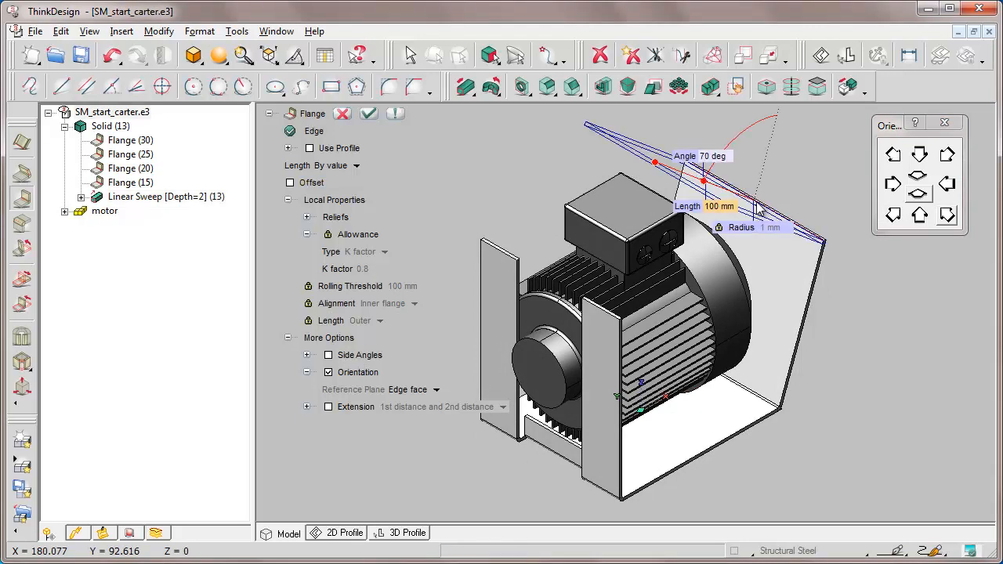
{"action": "left_click", "coordinate": [947, 156]}
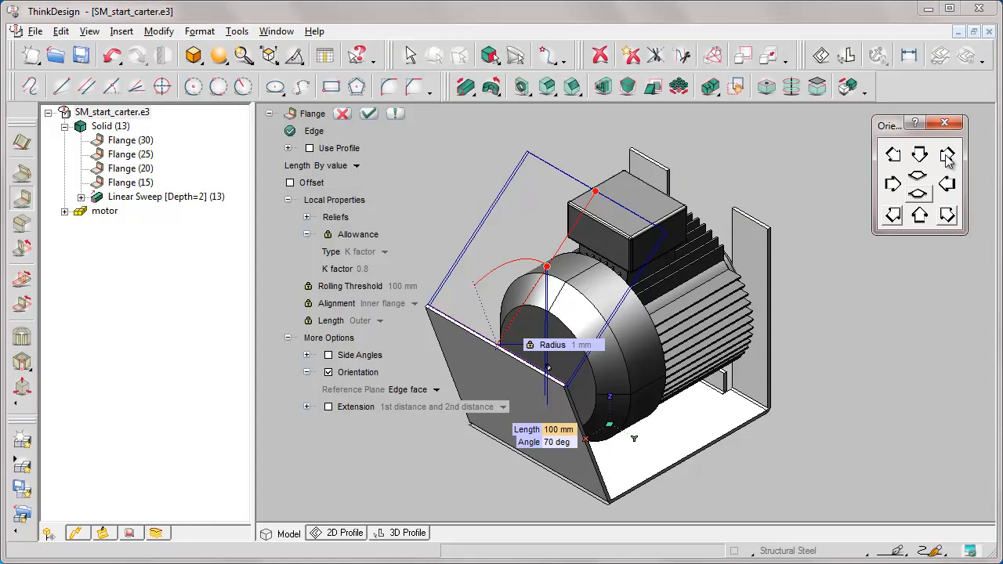
{"action": "left_click", "coordinate": [893, 215]}
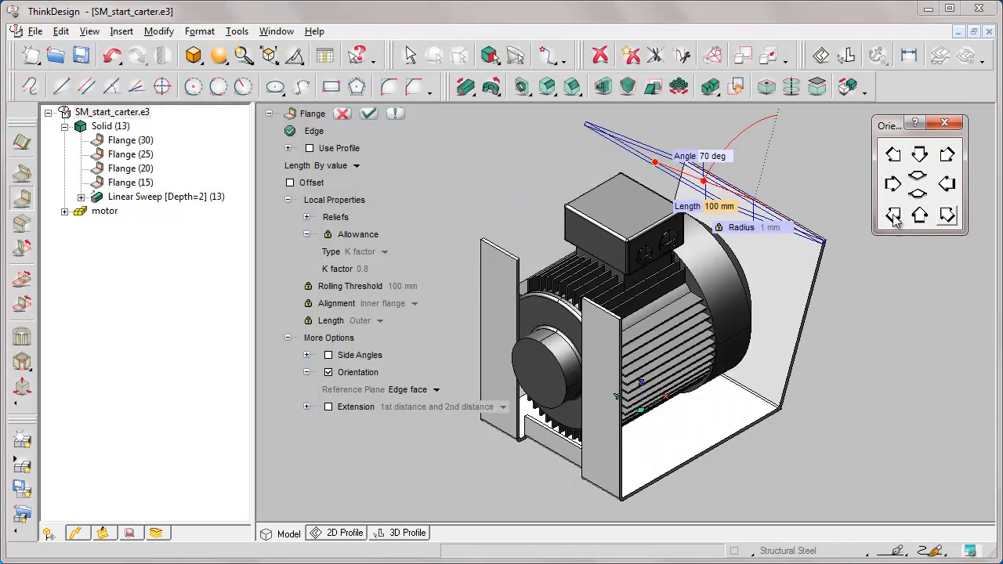
{"action": "left_click", "coordinate": [948, 215]}
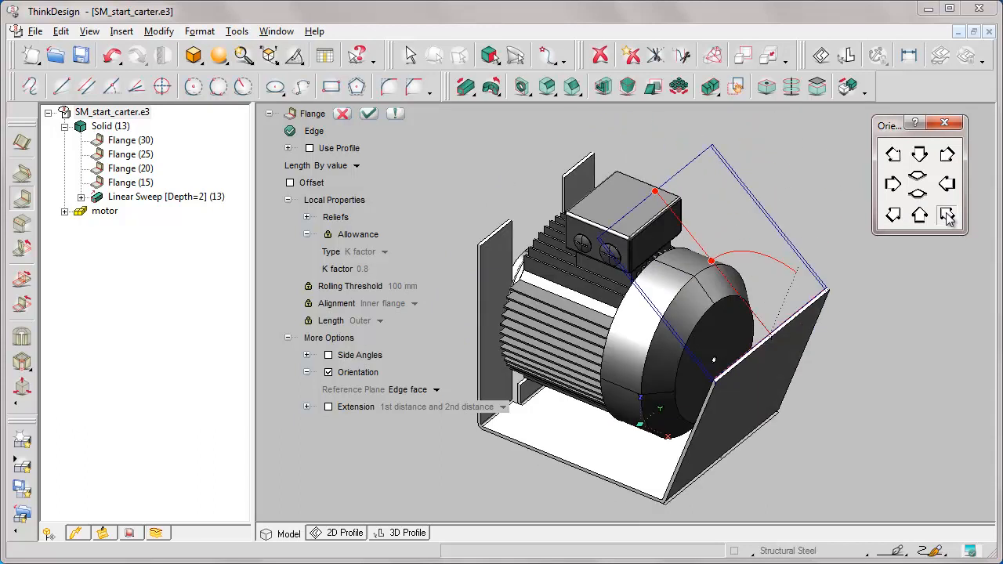
{"action": "left_click", "coordinate": [437, 392]}
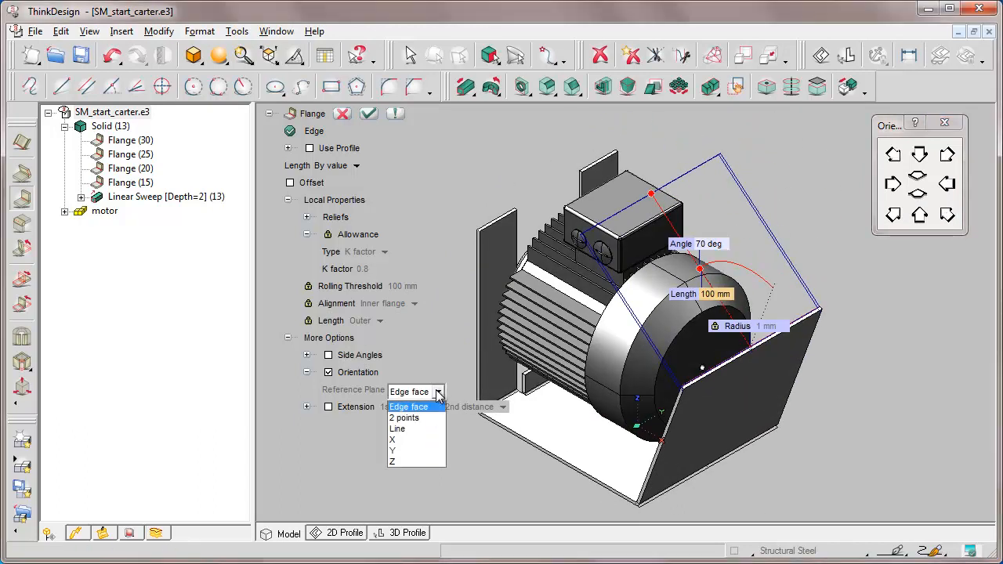
{"action": "left_click", "coordinate": [398, 428]}
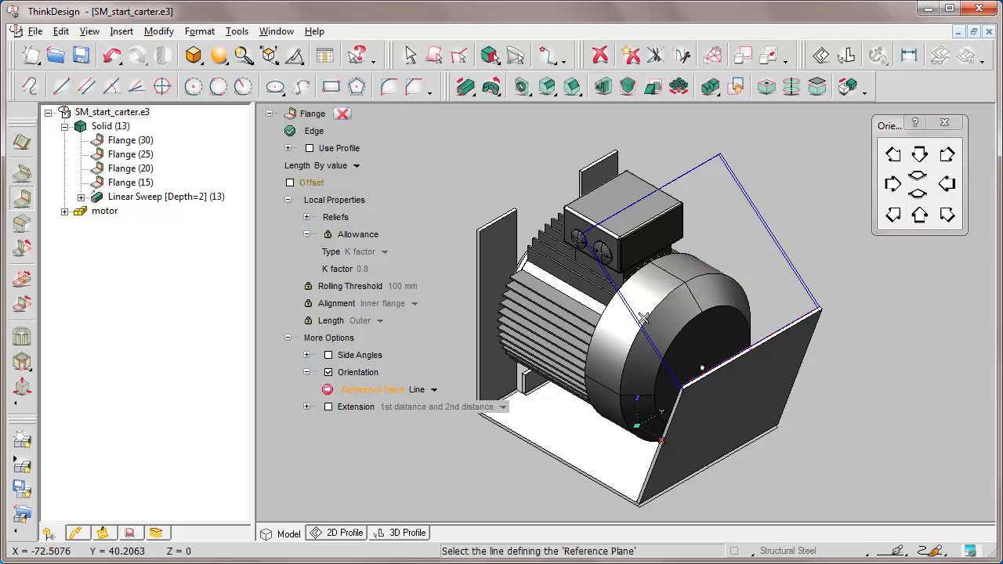
{"action": "left_click", "coordinate": [689, 296]}
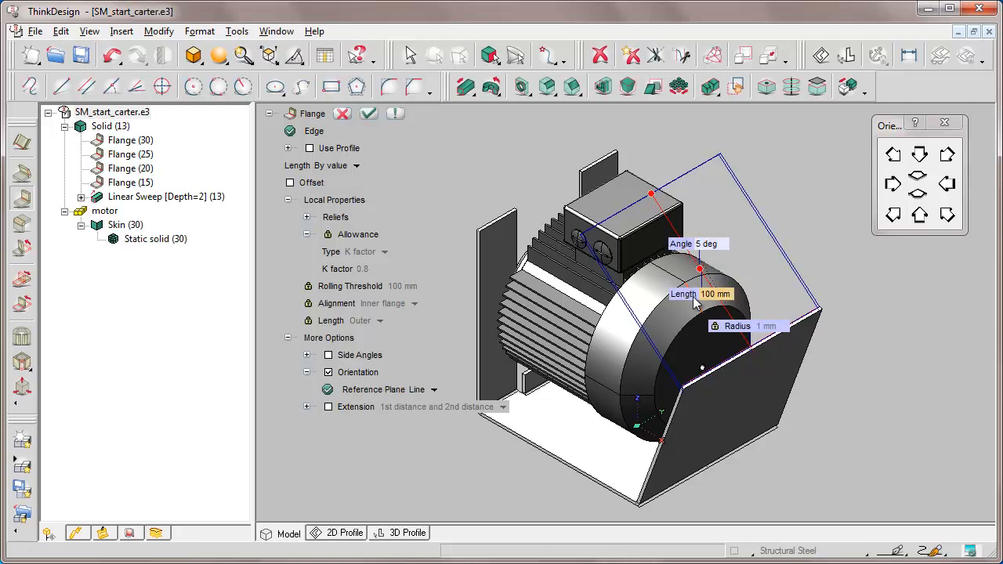
Step: Set the length of the flange on the slanted rear wall to 38 mm
{"action": "left_click", "coordinate": [732, 296]}
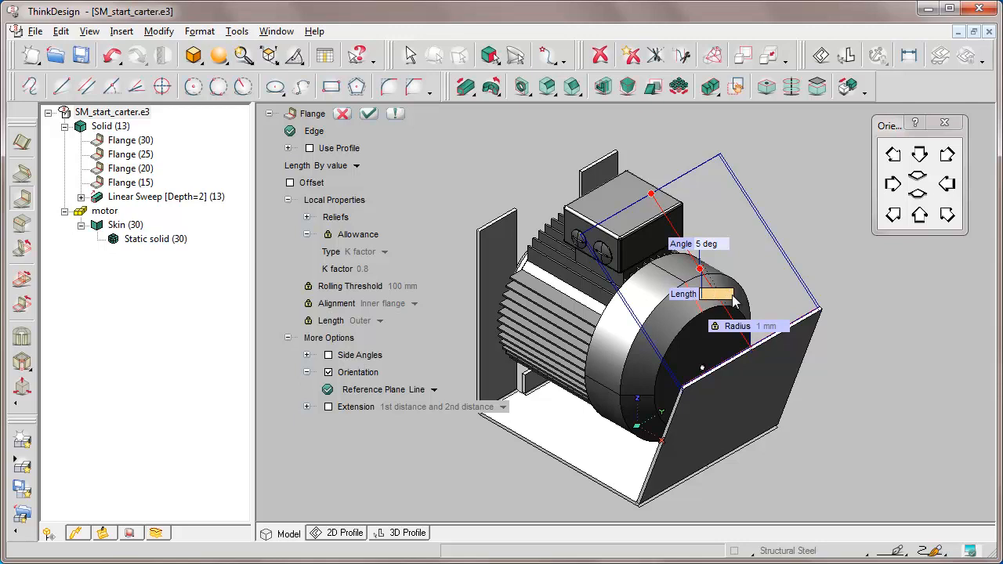
{"action": "type", "text": "38"}
{"action": "key", "text": "Return"}
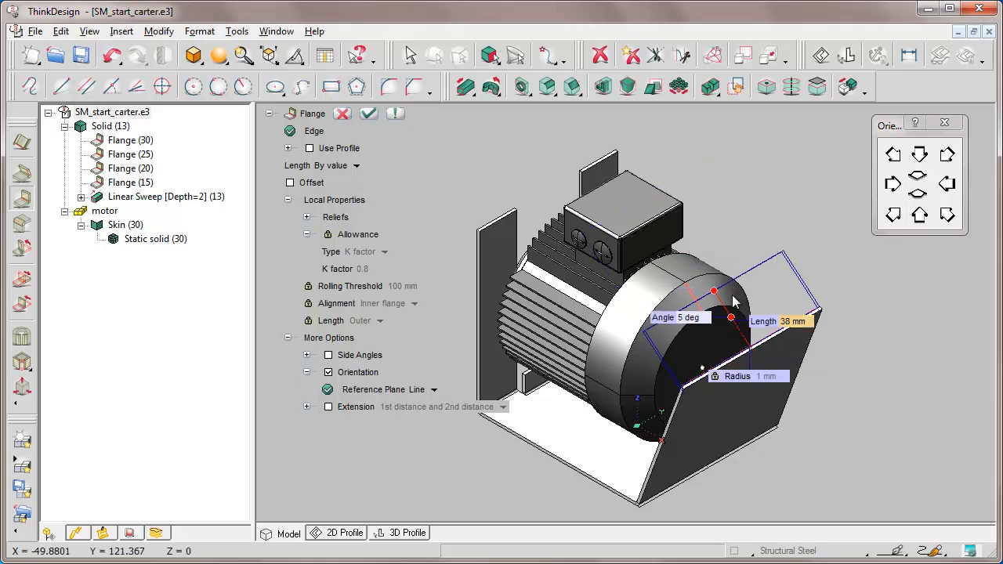
Step: Set the flange's angle to the reference line to 10 deg, invert the angle direction, and create the flange
{"action": "left_click", "coordinate": [918, 194]}
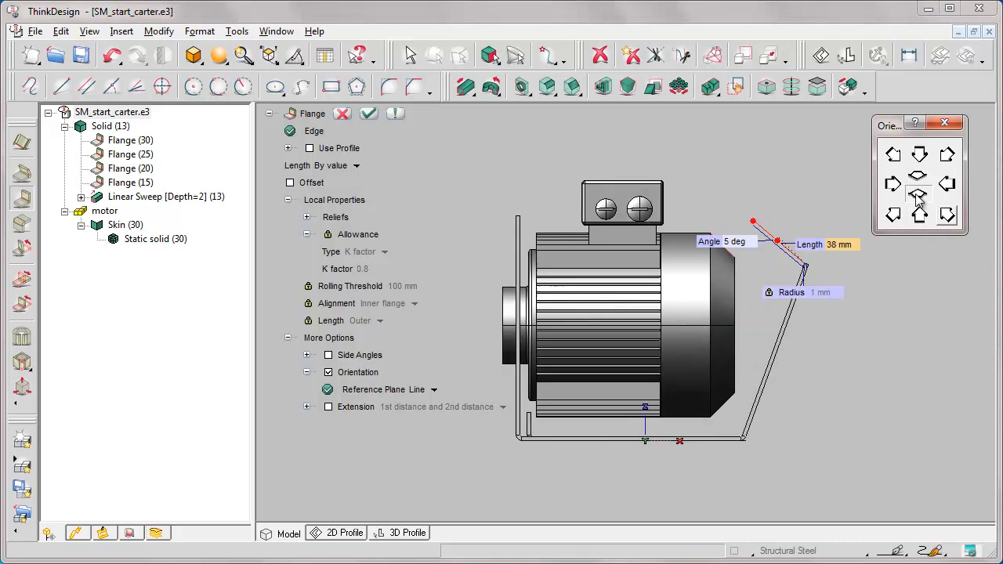
{"action": "left_click", "coordinate": [748, 245]}
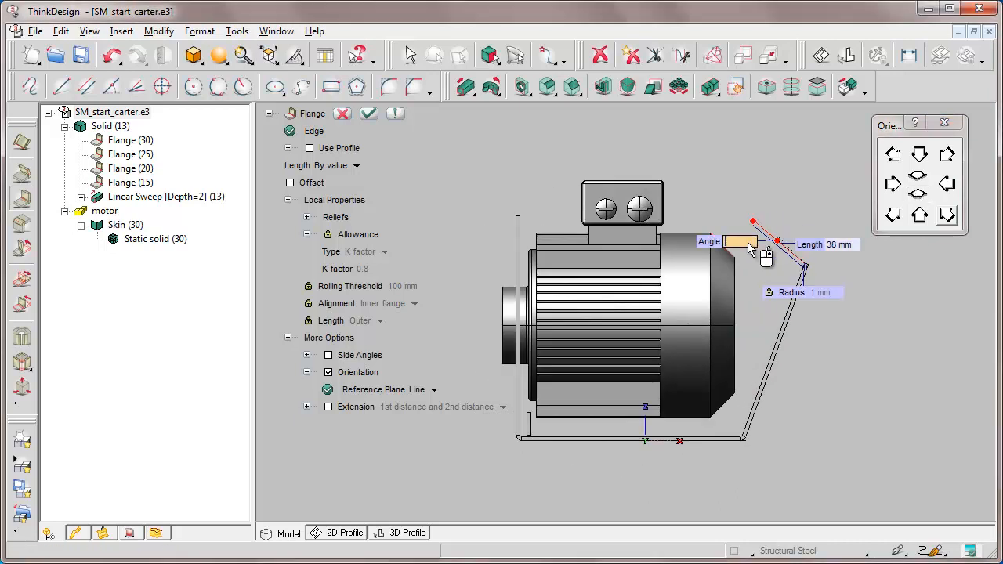
{"action": "type", "text": "10"}
{"action": "key", "text": "Return"}
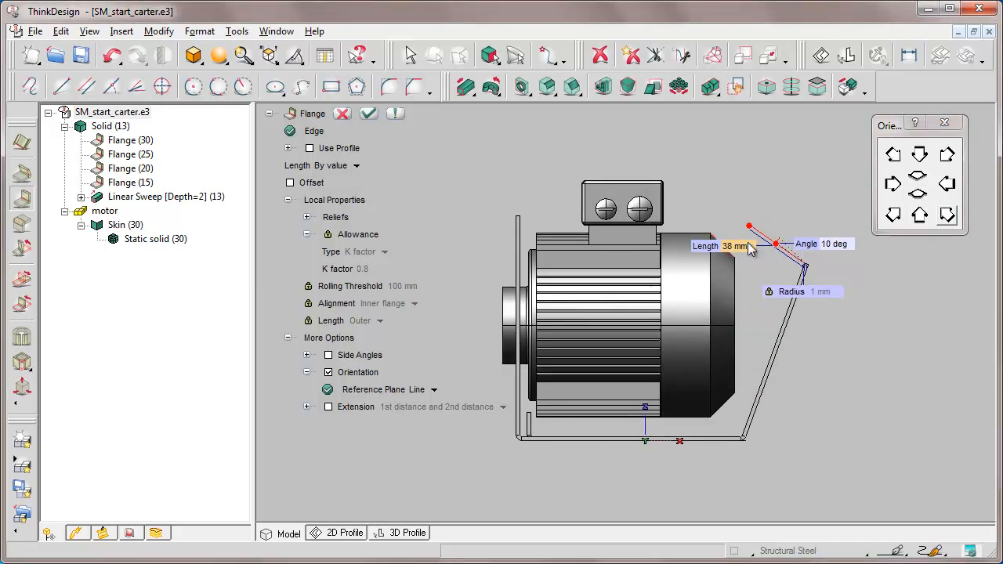
{"action": "right_click", "coordinate": [849, 245]}
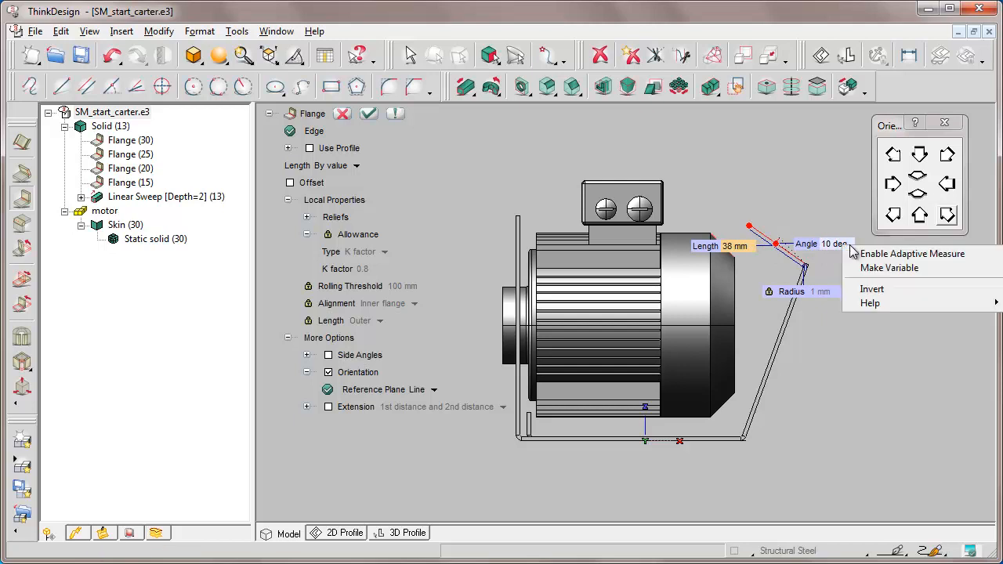
{"action": "left_click", "coordinate": [872, 287]}
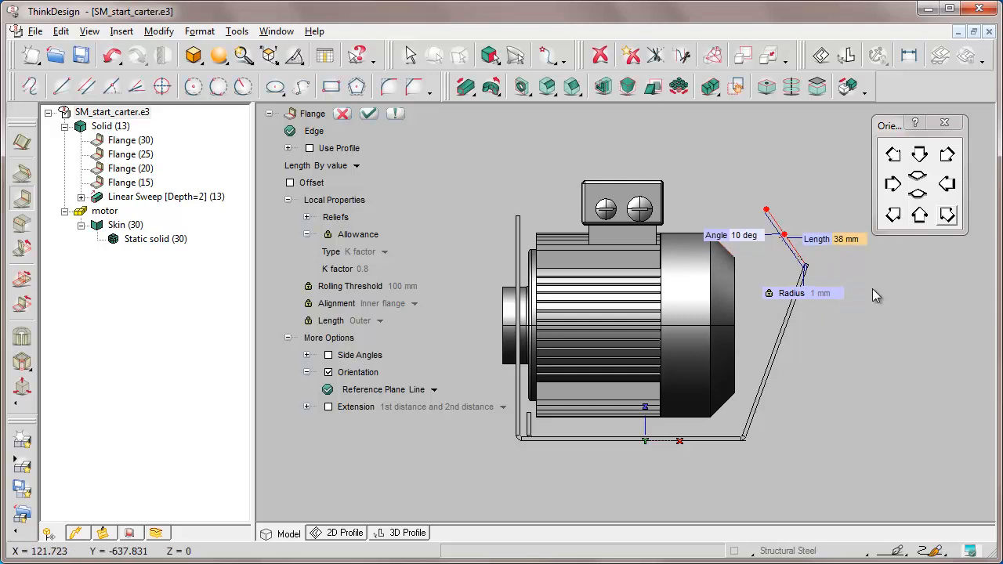
{"action": "left_click", "coordinate": [369, 114]}
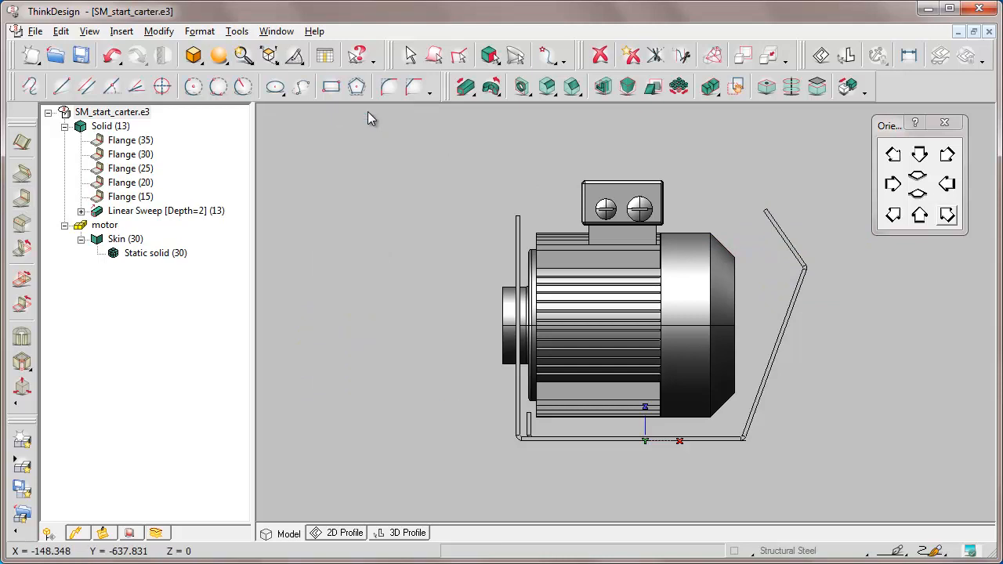
Step: Start a flange on the 38 mm flange's free edge, oriented at 0 deg to the upper side edge of the motor's terminal box
{"action": "left_click", "coordinate": [893, 217]}
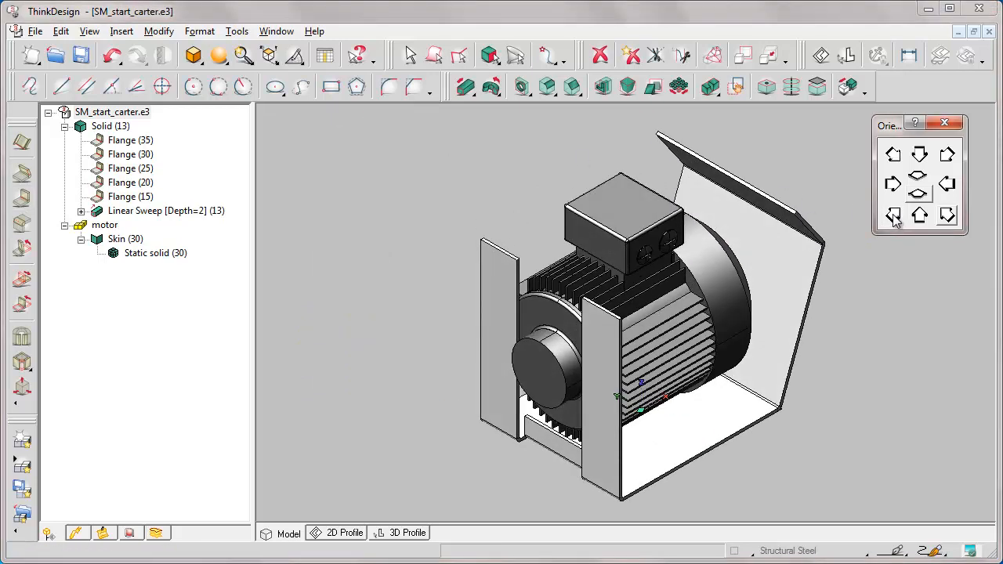
{"action": "left_click", "coordinate": [21, 198]}
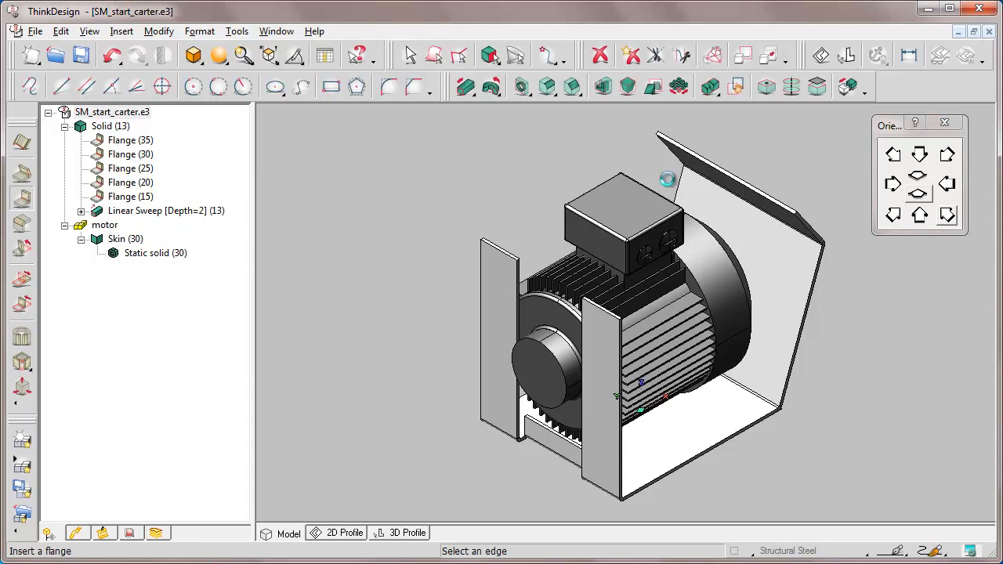
{"action": "left_click", "coordinate": [732, 180]}
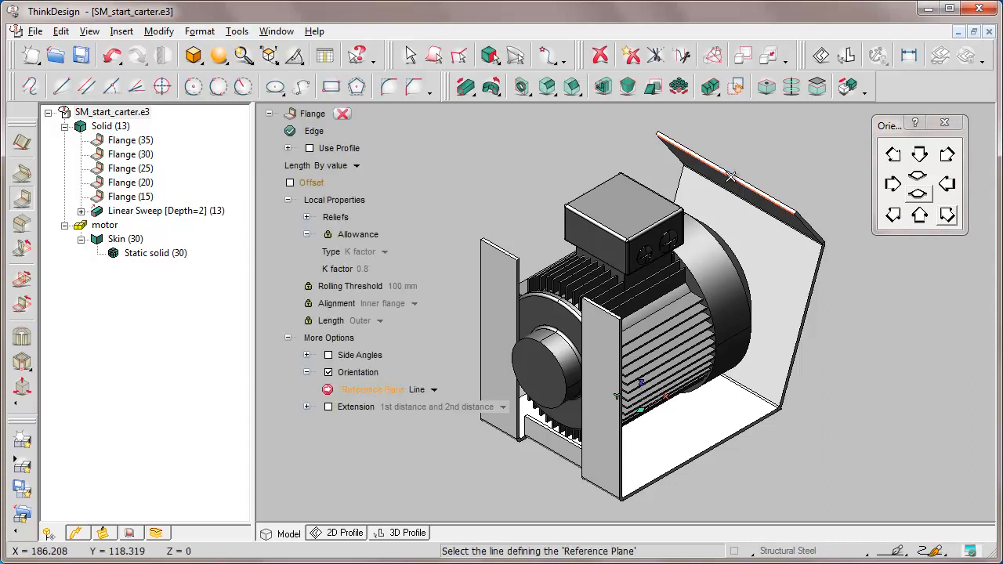
{"action": "left_click", "coordinate": [652, 225]}
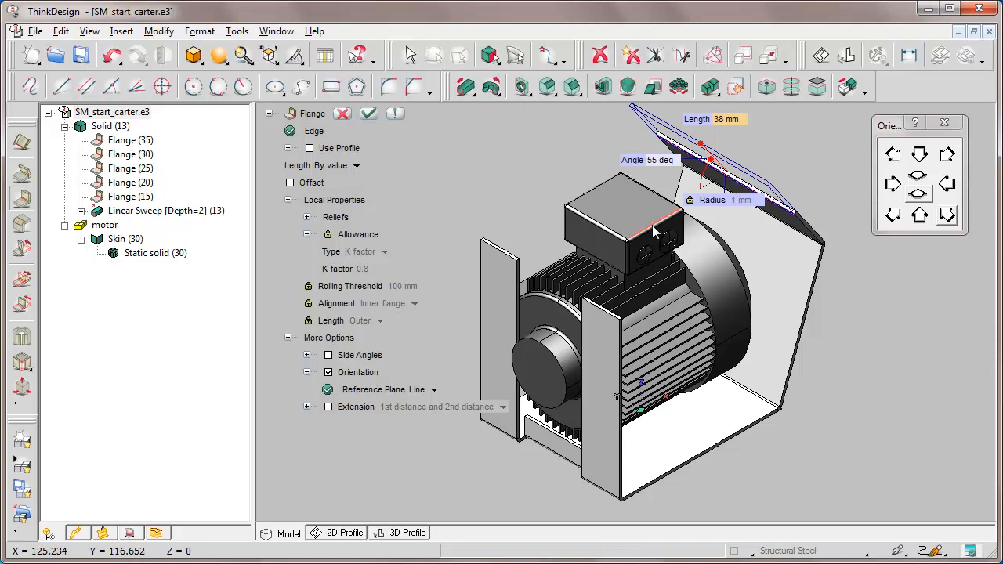
{"action": "left_click", "coordinate": [676, 161]}
{"action": "type", "text": "0"}
{"action": "key", "text": "Return"}
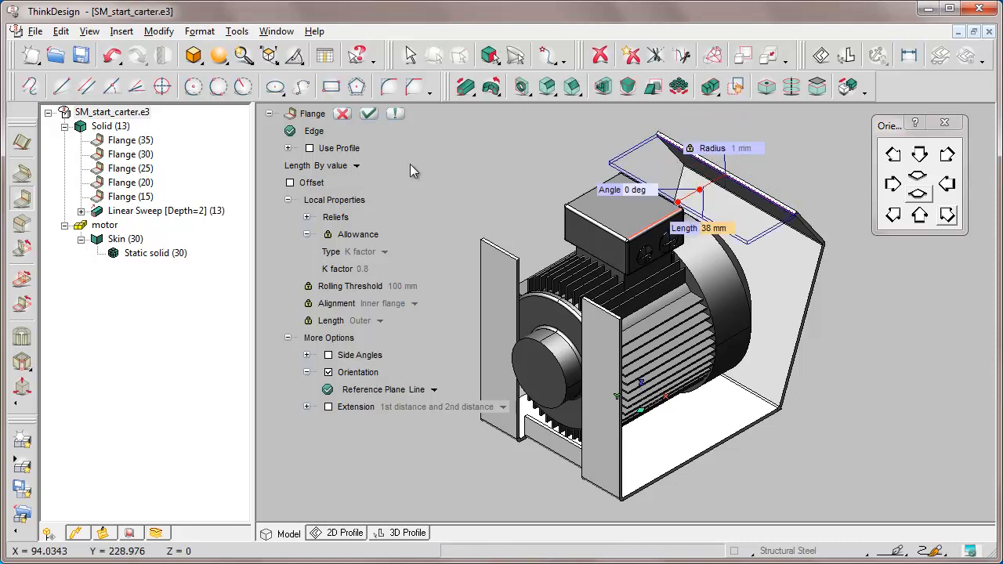
Step: Extend the top flange up to the upper inner corner point of the front flange and create it
{"action": "left_click", "coordinate": [362, 168]}
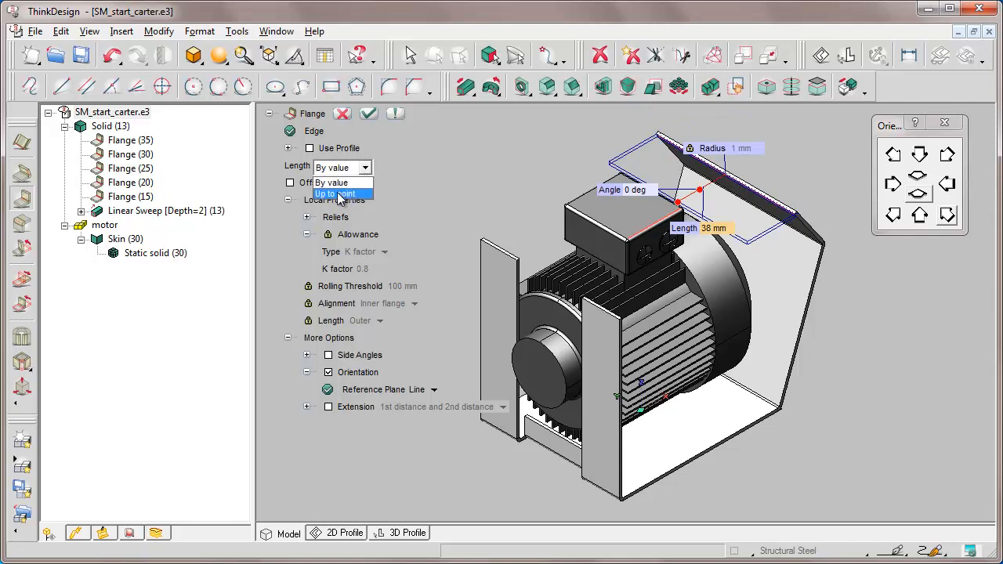
{"action": "left_click", "coordinate": [337, 194]}
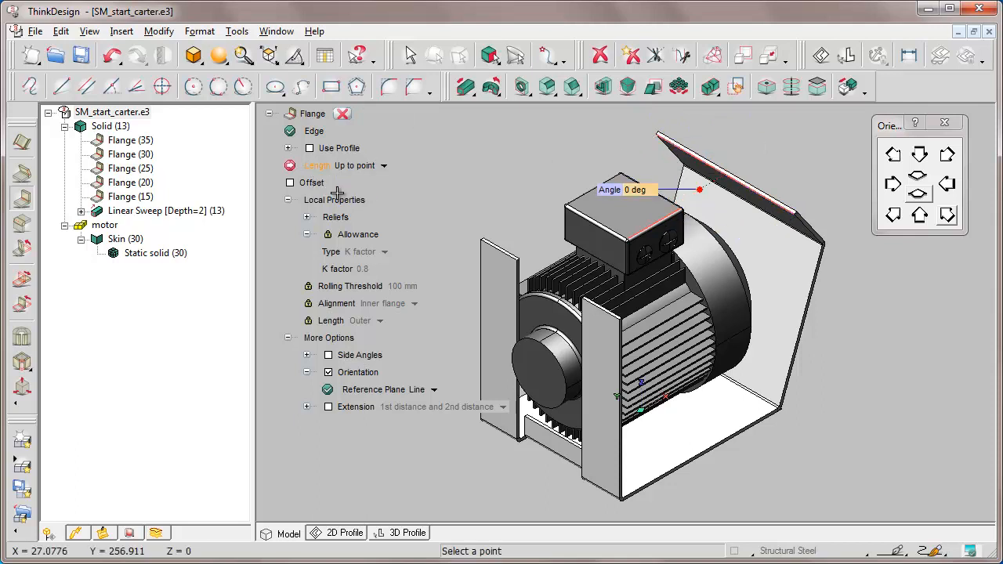
{"action": "left_click", "coordinate": [517, 259]}
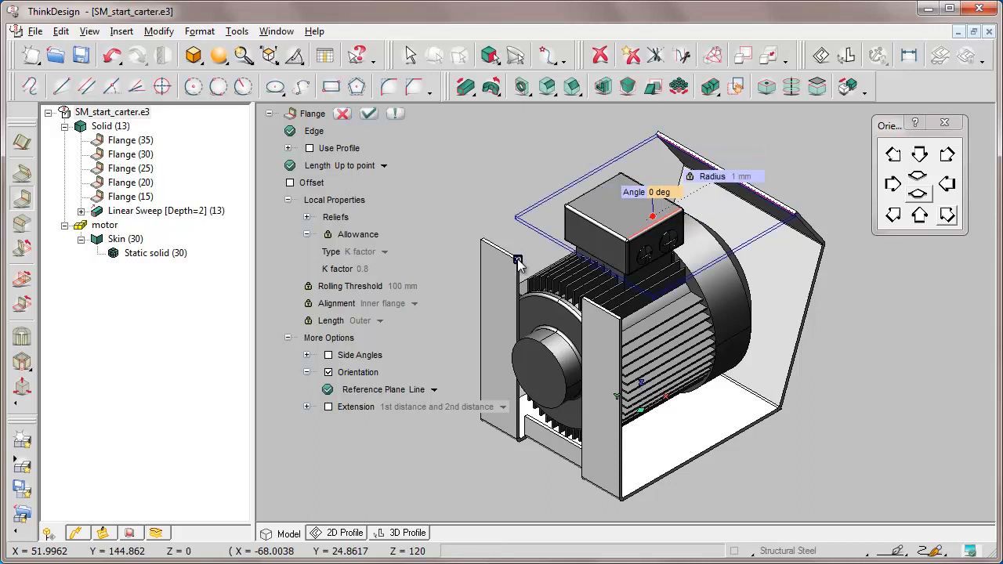
{"action": "left_click", "coordinate": [369, 115]}
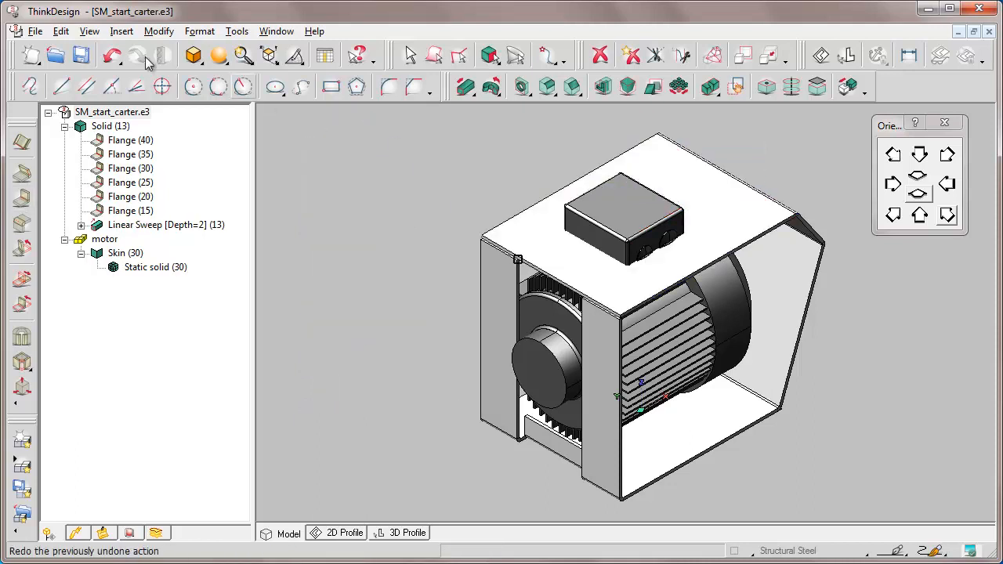
Step: Save the model as SM_carter.e3 in the e-learning folder
{"action": "left_click", "coordinate": [36, 32]}
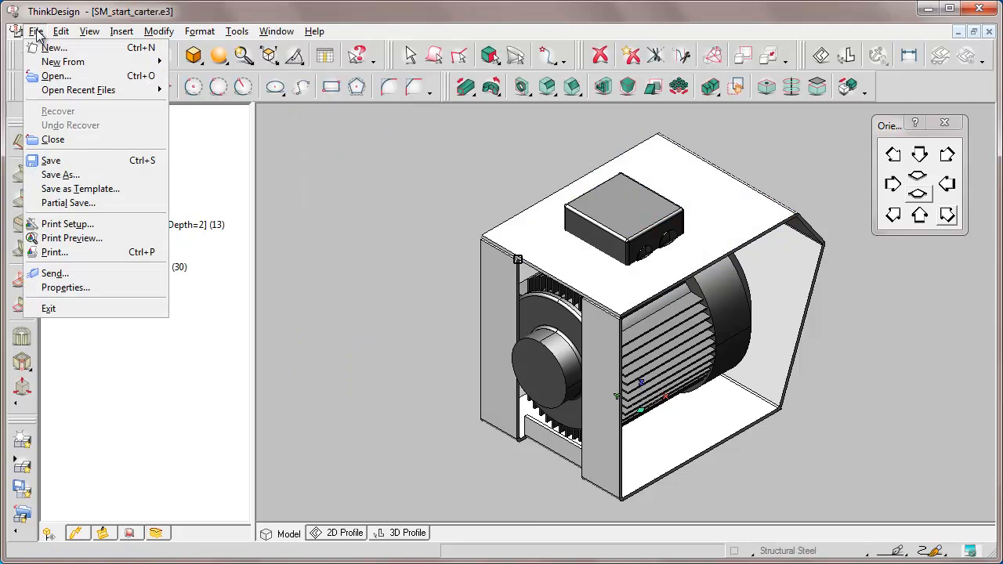
{"action": "left_click", "coordinate": [50, 160]}
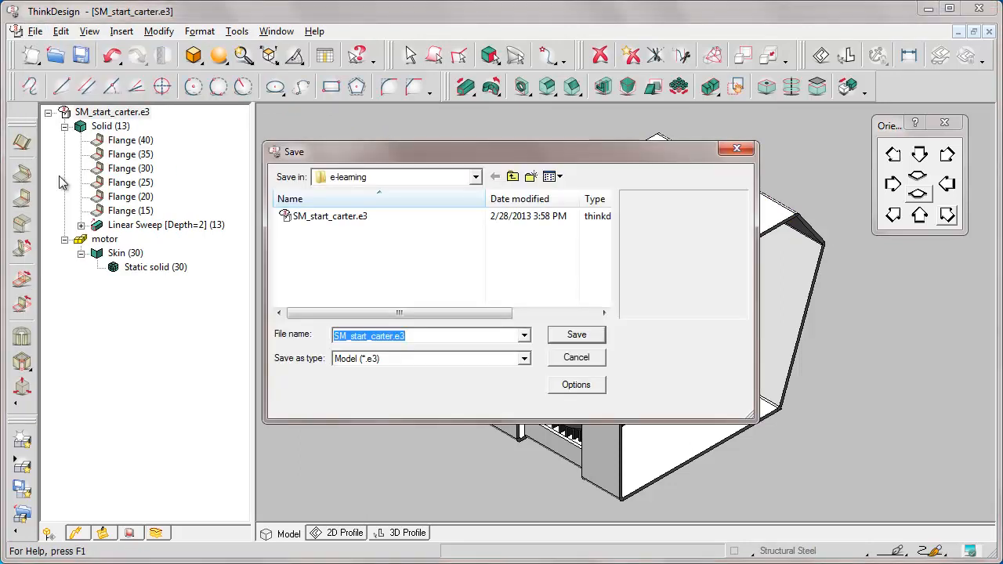
{"action": "left_click", "coordinate": [411, 336]}
{"action": "key", "text": "BackSpace"}
{"action": "key", "text": "BackSpace"}
{"action": "key", "text": "BackSpace"}
{"action": "key", "text": "BackSpace"}
{"action": "key", "text": "BackSpace"}
{"action": "key", "text": "BackSpace"}
{"action": "key", "text": "BackSpace"}
{"action": "key", "text": "BackSpace"}
{"action": "key", "text": "BackSpace"}
{"action": "key", "text": "BackSpace"}
{"action": "key", "text": "BackSpace"}
{"action": "key", "text": "BackSpace"}
{"action": "key", "text": "BackSpace"}
{"action": "key", "text": "BackSpace"}
{"action": "key", "text": "BackSpace"}
{"action": "key", "text": "BackSpace"}
{"action": "key", "text": "BackSpace"}
{"action": "key", "text": "BackSpace"}
{"action": "type", "text": "SM_carter.e3"}
{"action": "key", "text": "Tab"}
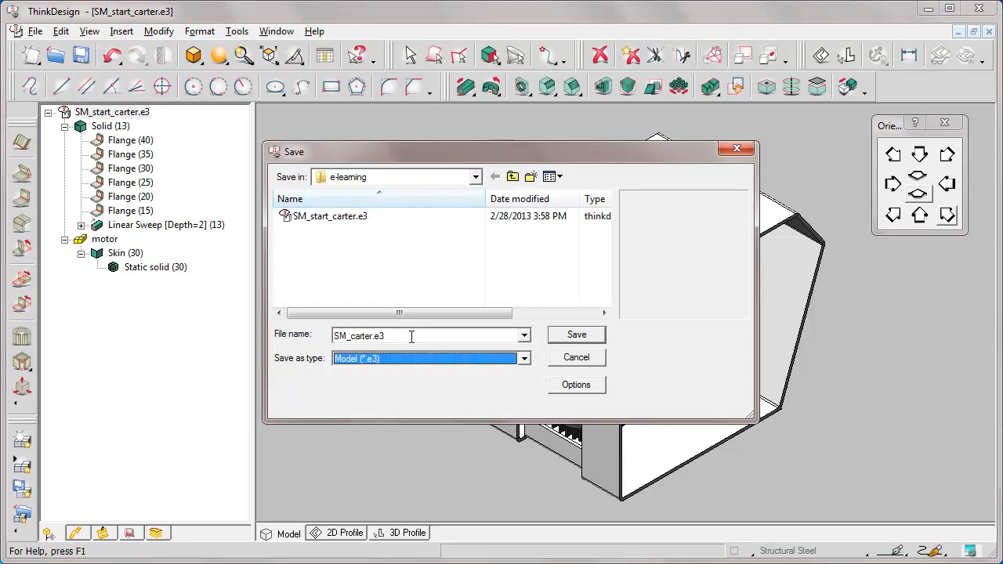
{"action": "left_click", "coordinate": [576, 337]}
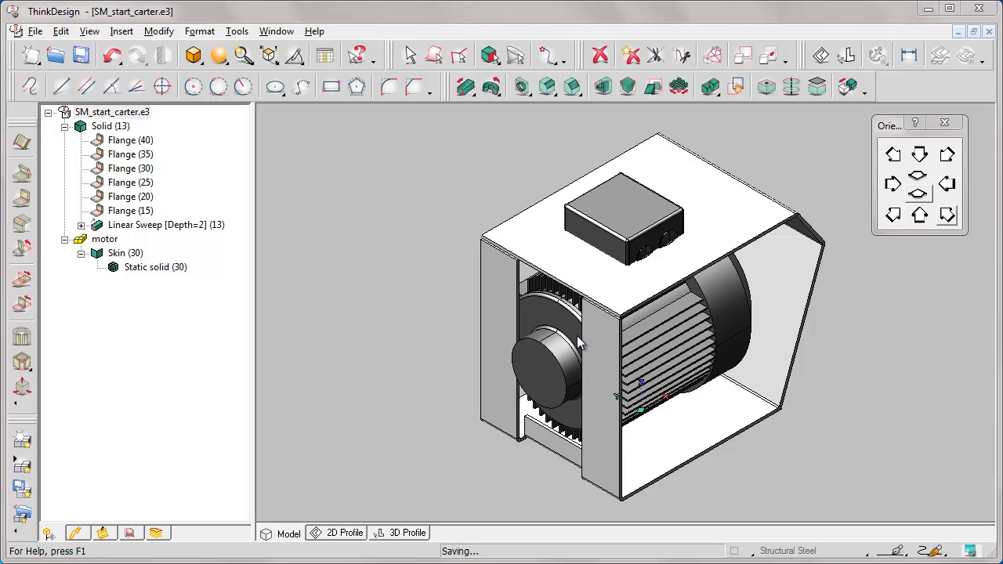